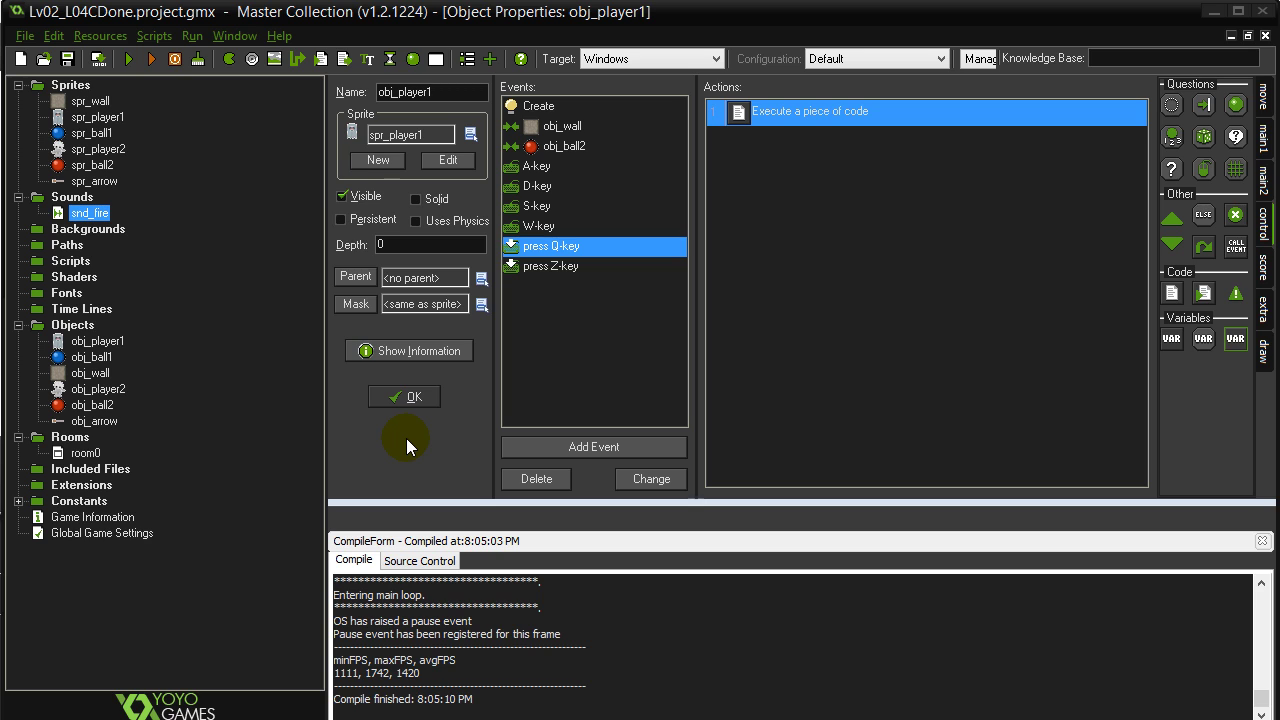
Create a new project named GetTheGhosts01 from File > New Project, then narrow the resource tree.
left_click(24, 36)
left_click(67, 59)
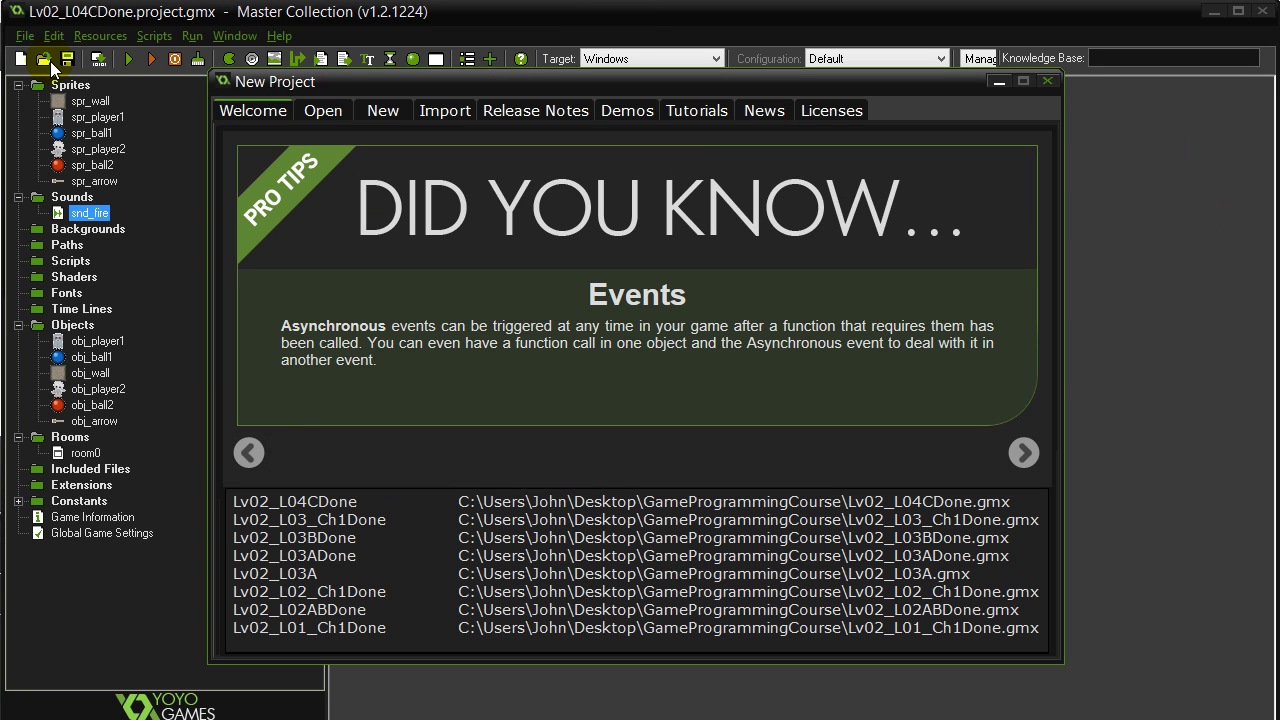
left_click(389, 115)
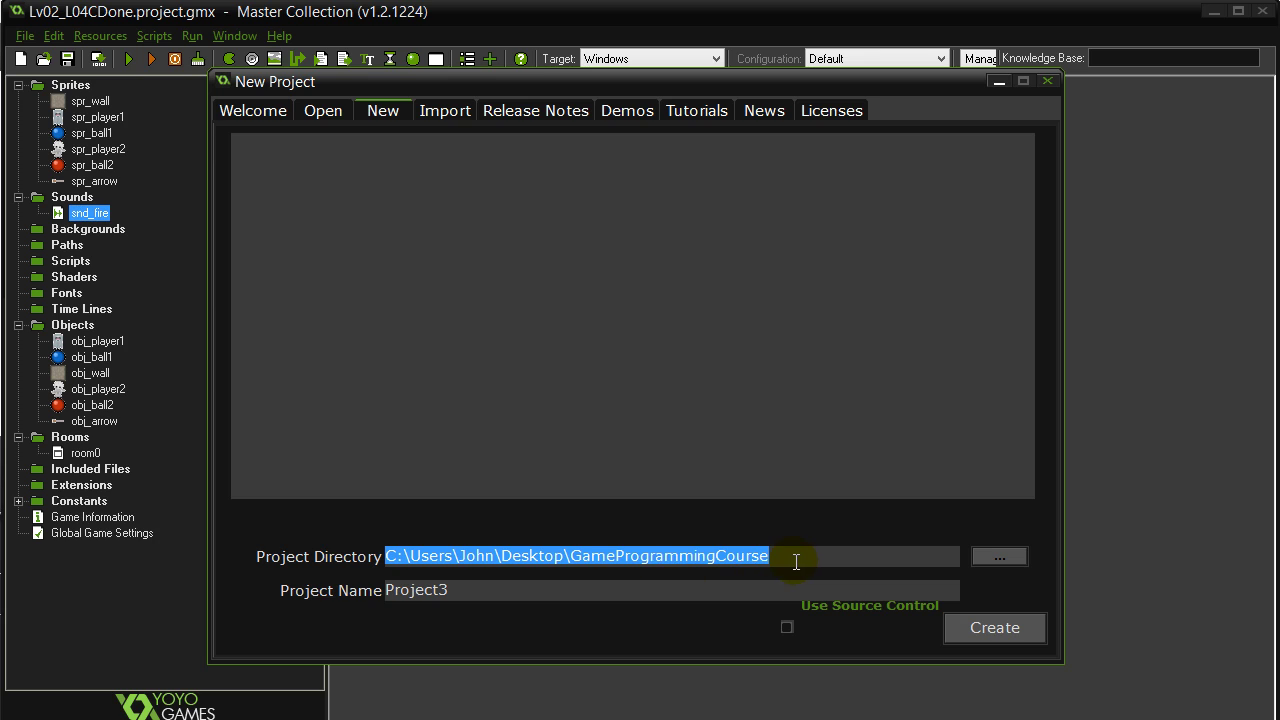
left_click_drag(468, 600, 381, 595)
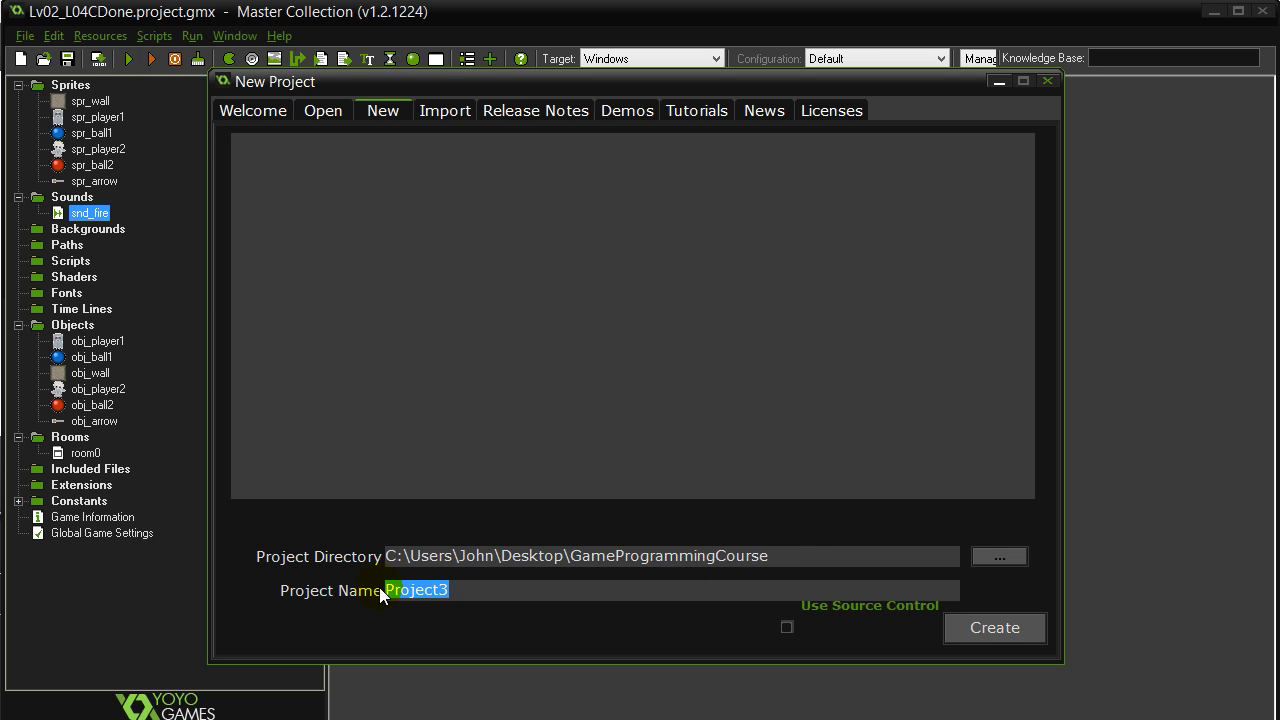
type("GetTheGhosts01")
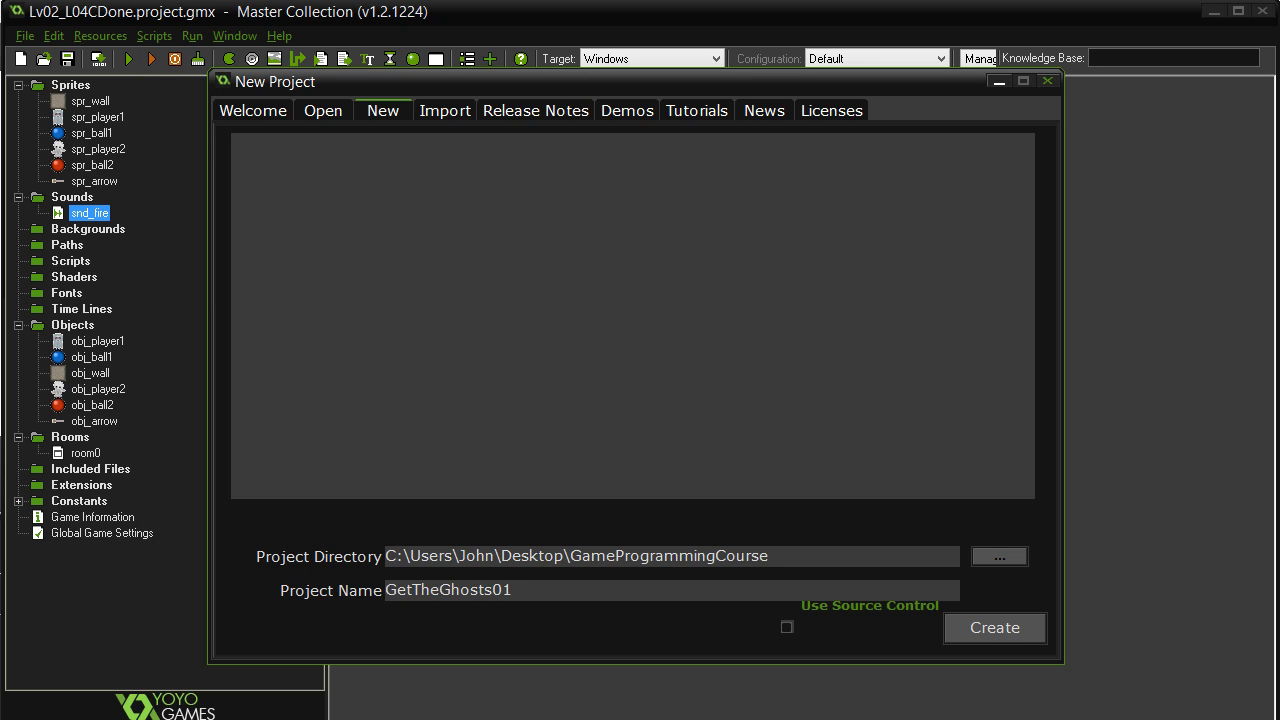
left_click(998, 630)
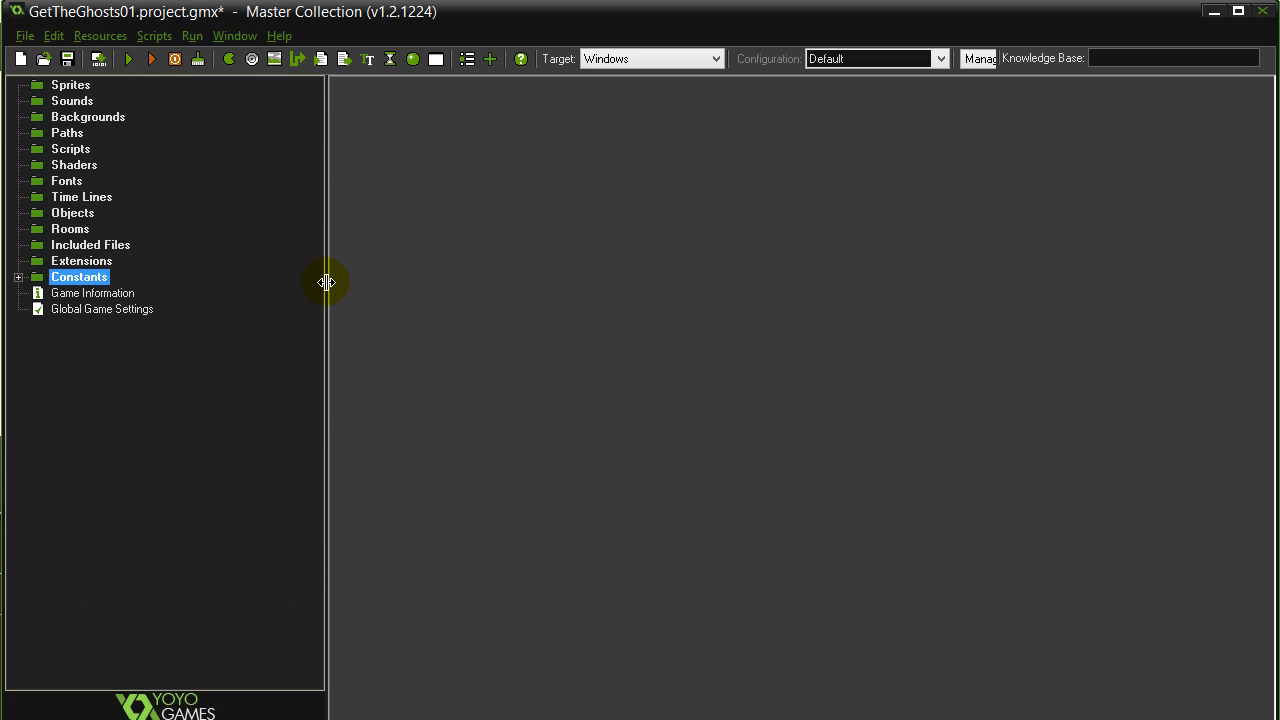
left_click_drag(326, 282, 193, 283)
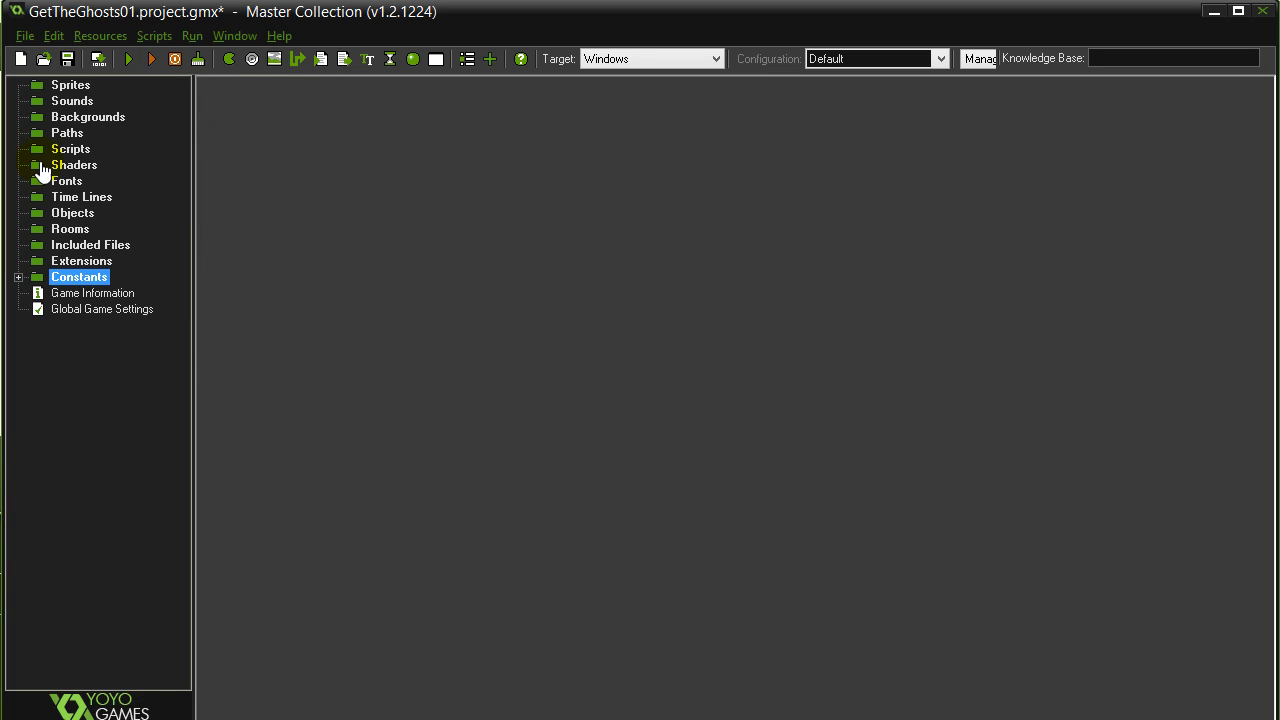
Create sprite spr_wall from the wall_block image with its origin centred at 16,16.
left_click(69, 88)
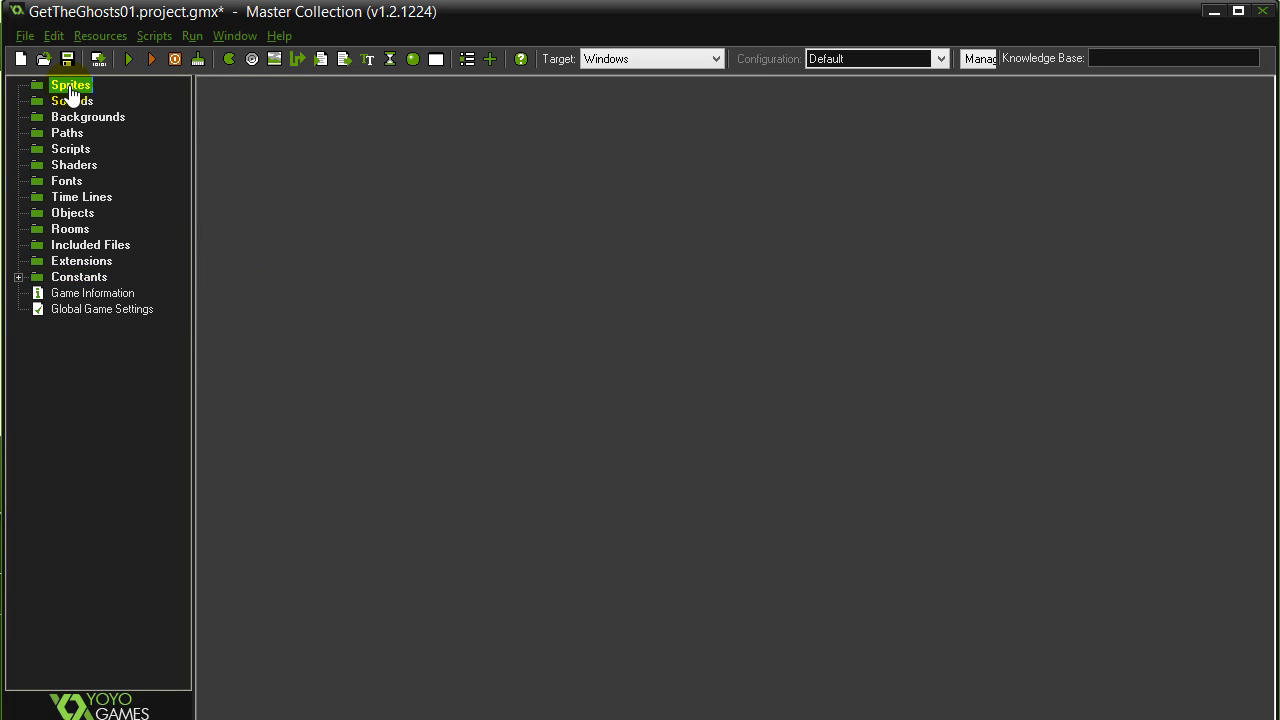
right_click(70, 90)
left_click(29, 100)
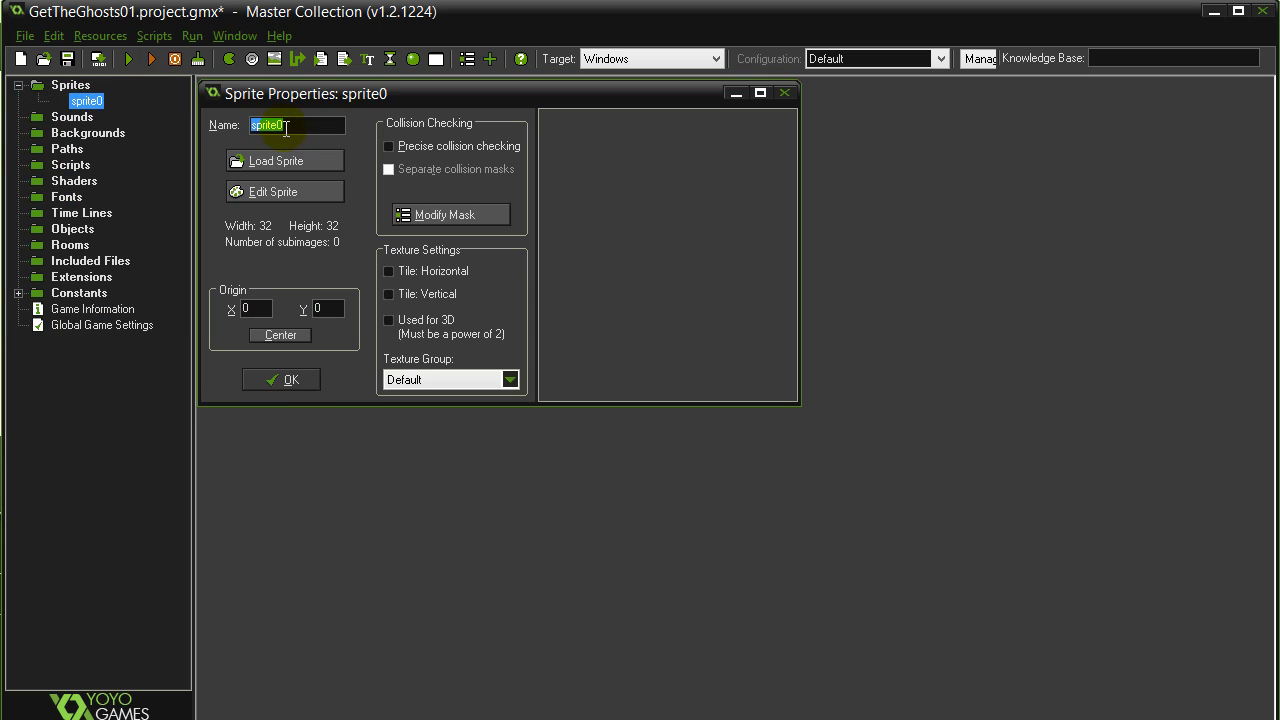
type("spr_w")
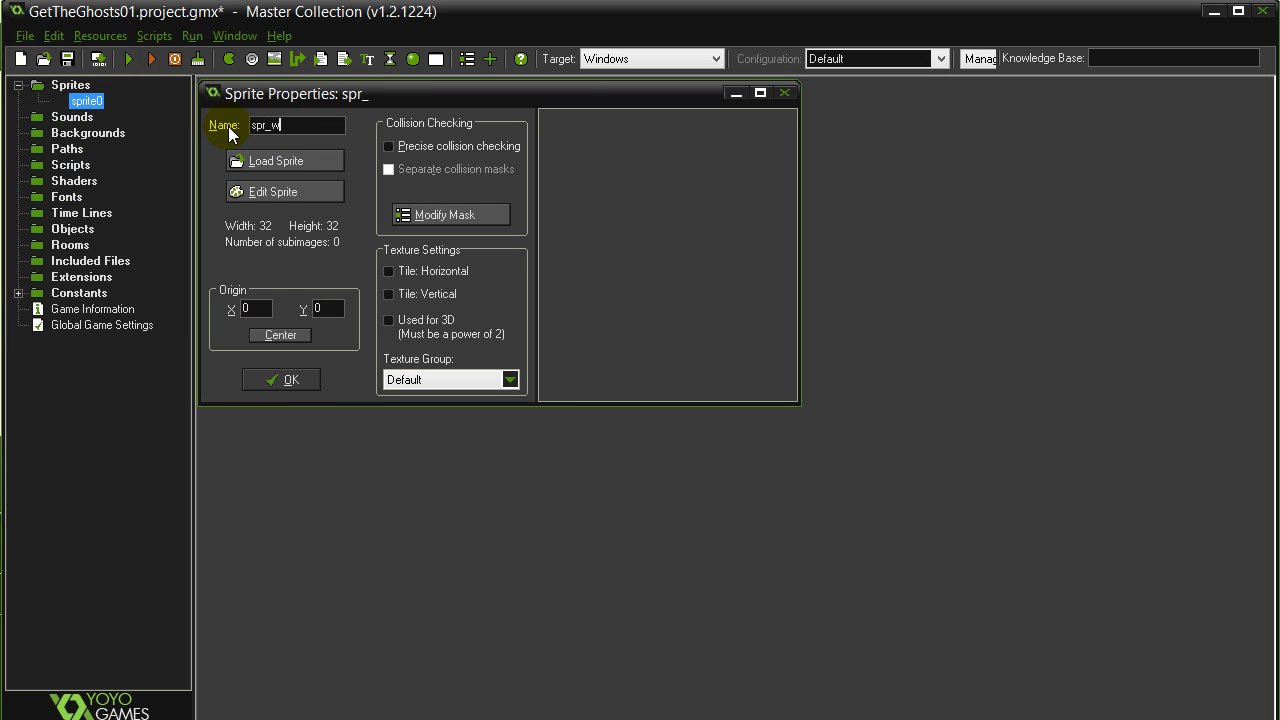
type("all")
left_click(280, 167)
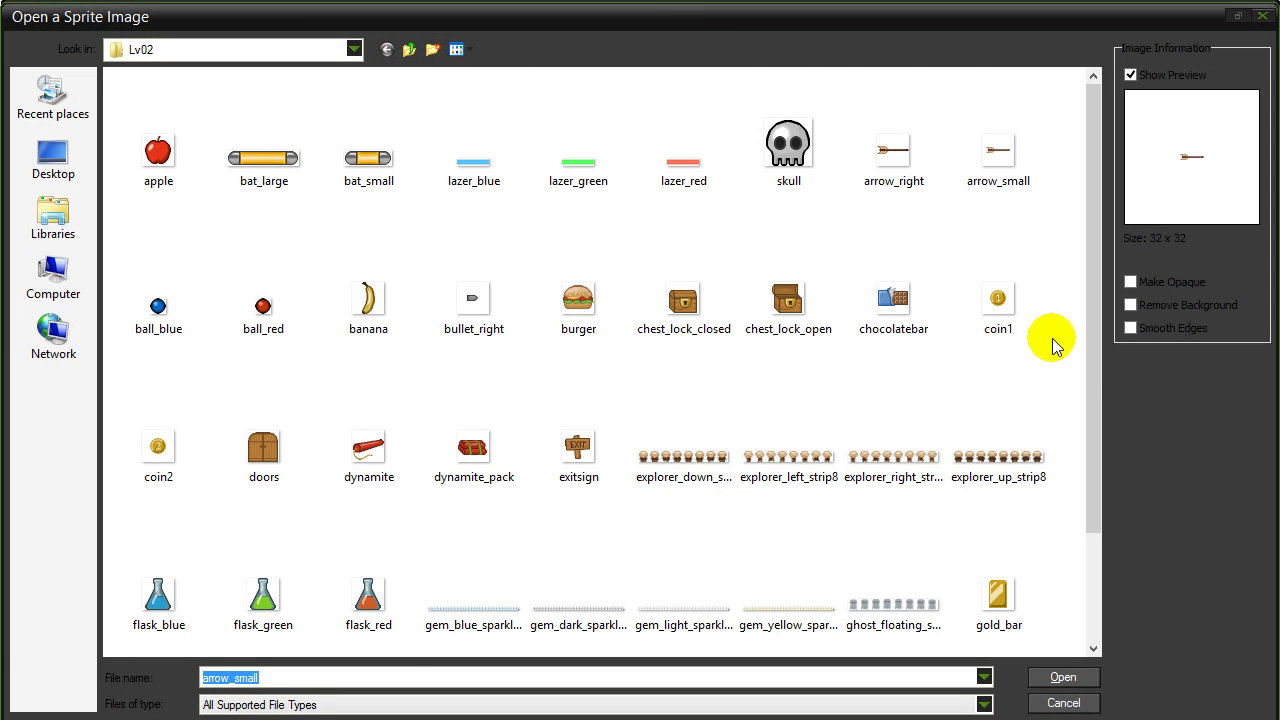
left_click_drag(1093, 380, 1006, 509)
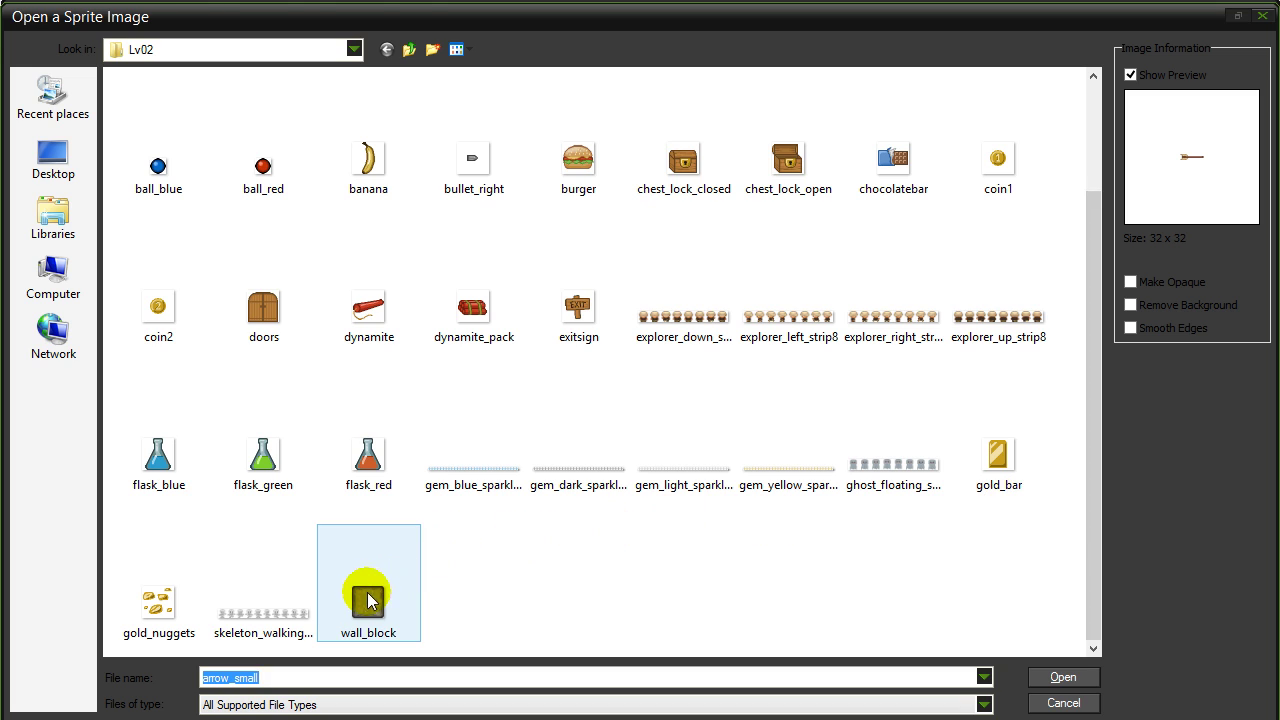
double_click(368, 600)
left_click(281, 336)
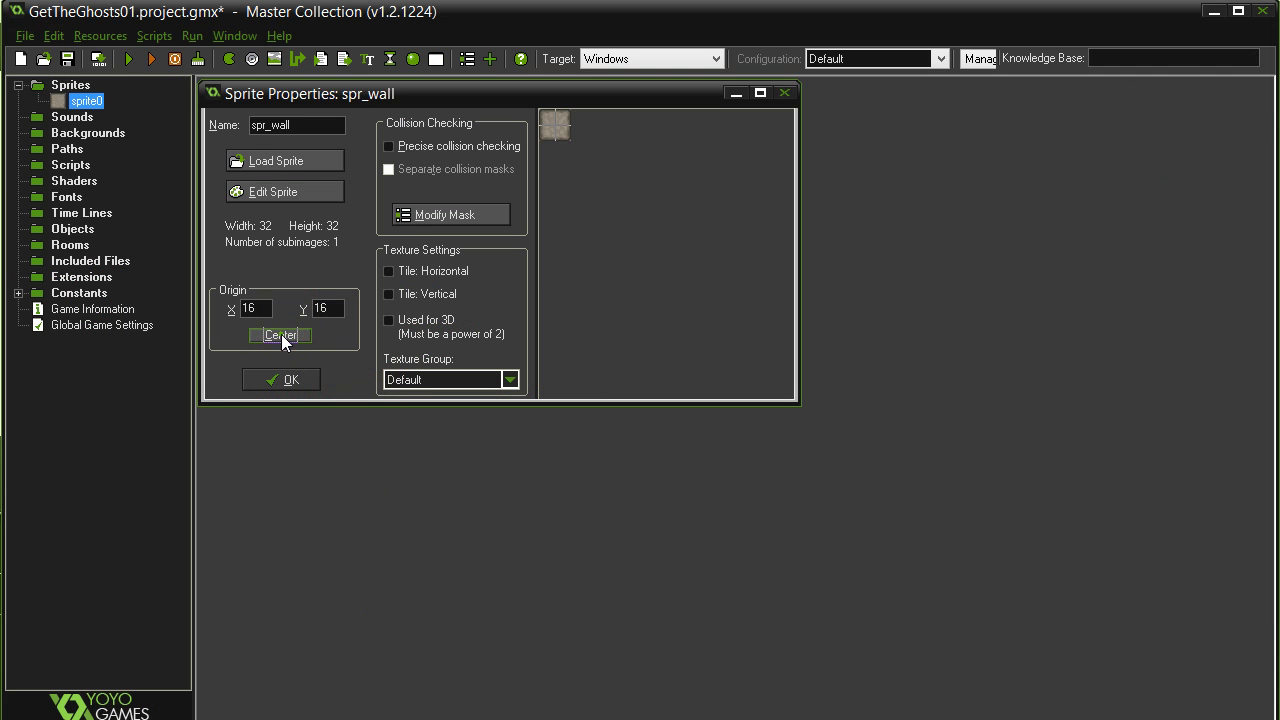
left_click(285, 380)
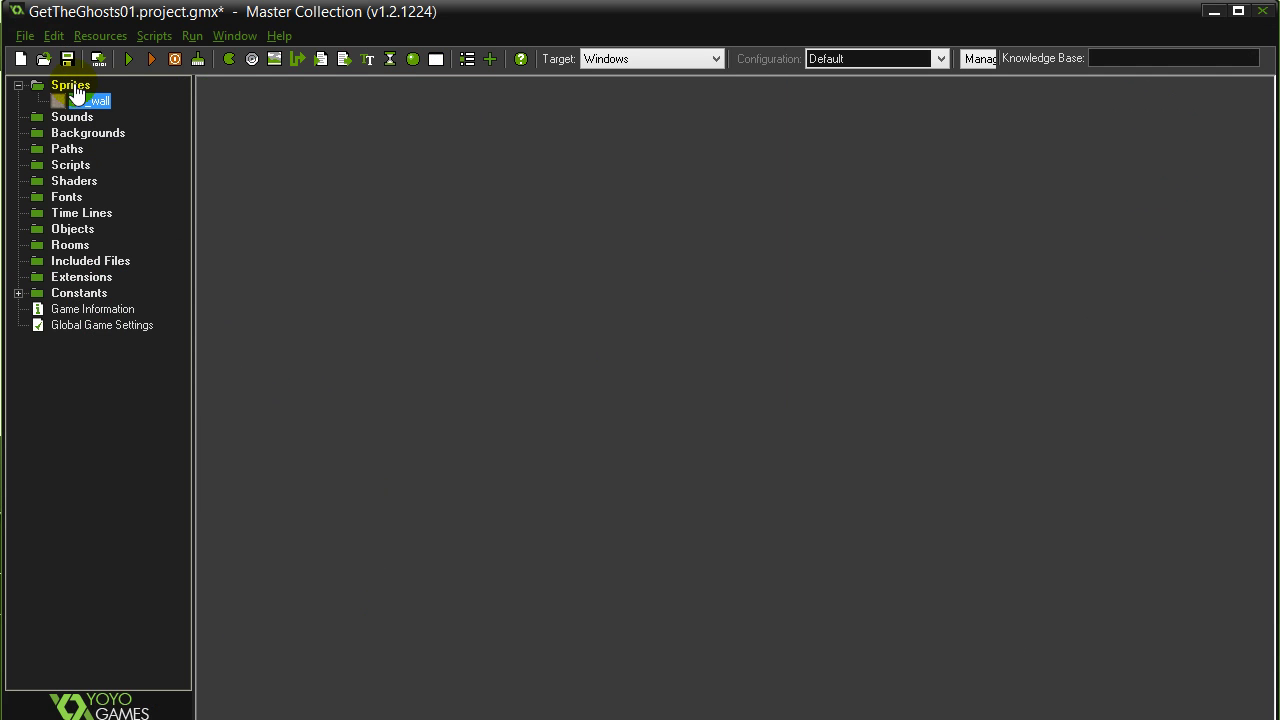
Create sprite spr_boss from the skull image with a centred origin.
right_click(70, 86)
left_click(86, 96)
type("sp")
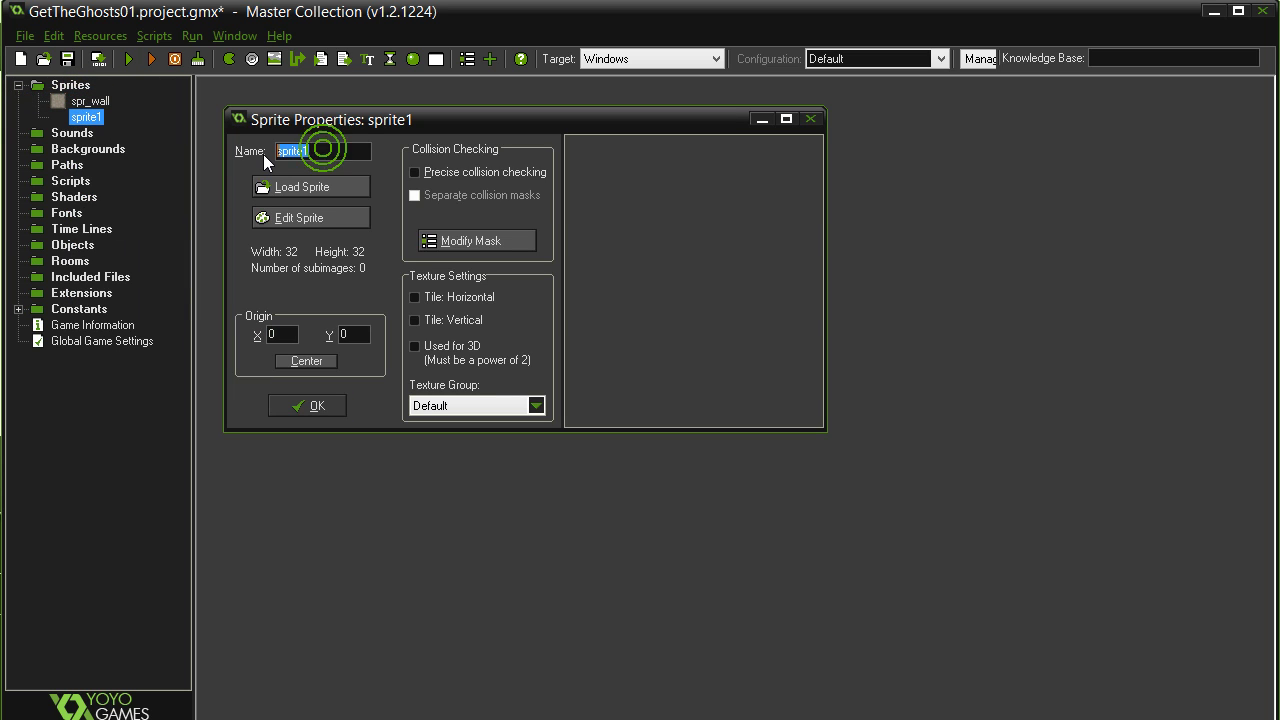
type("r_boss")
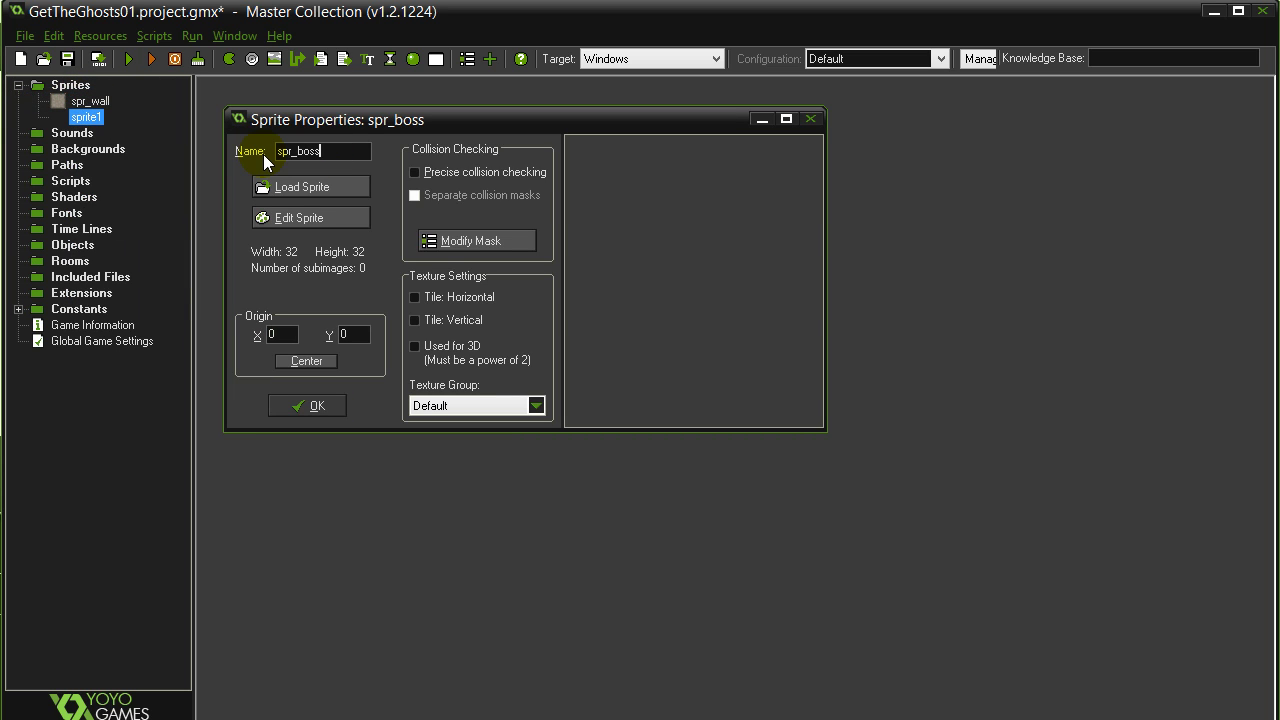
left_click(315, 190)
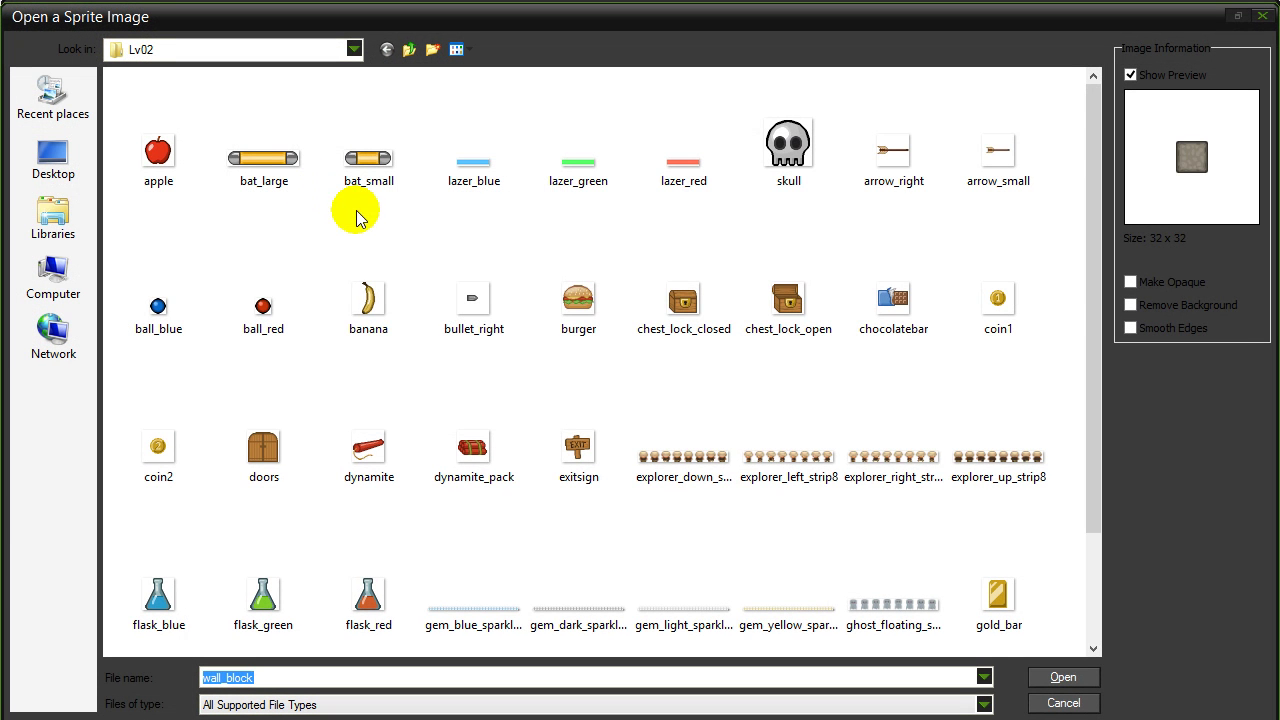
double_click(798, 149)
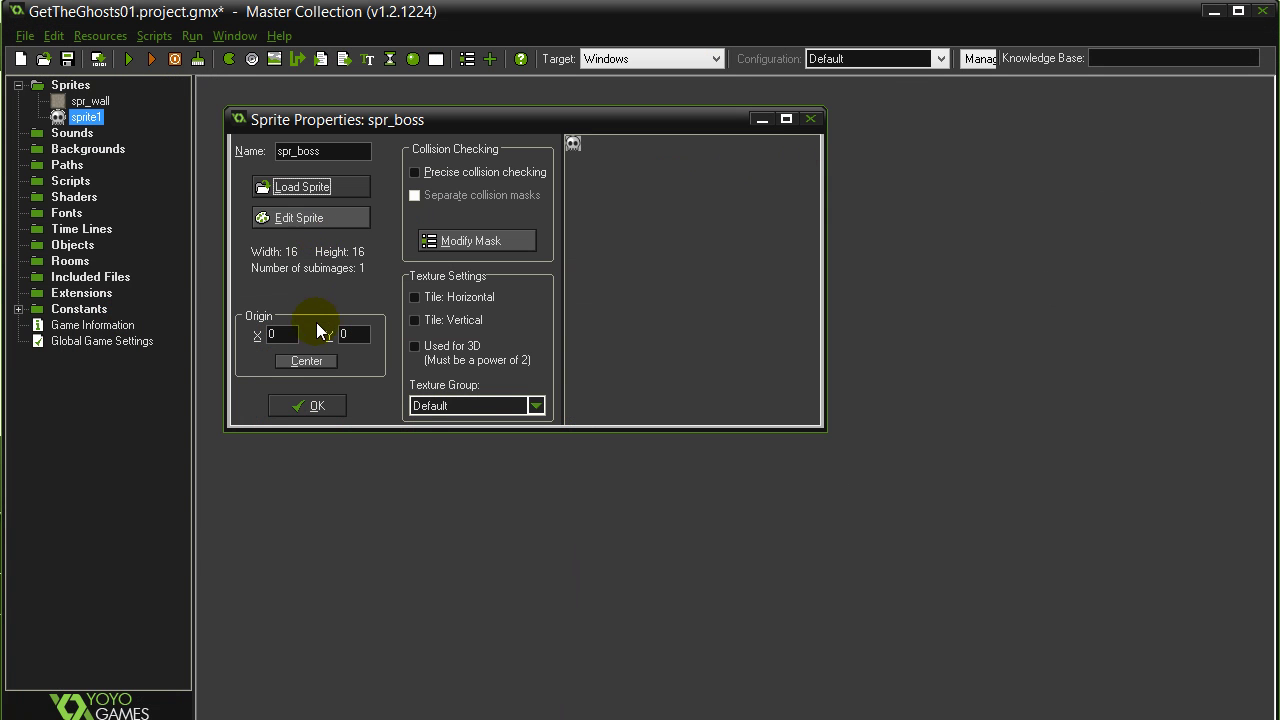
left_click(305, 361)
left_click(311, 404)
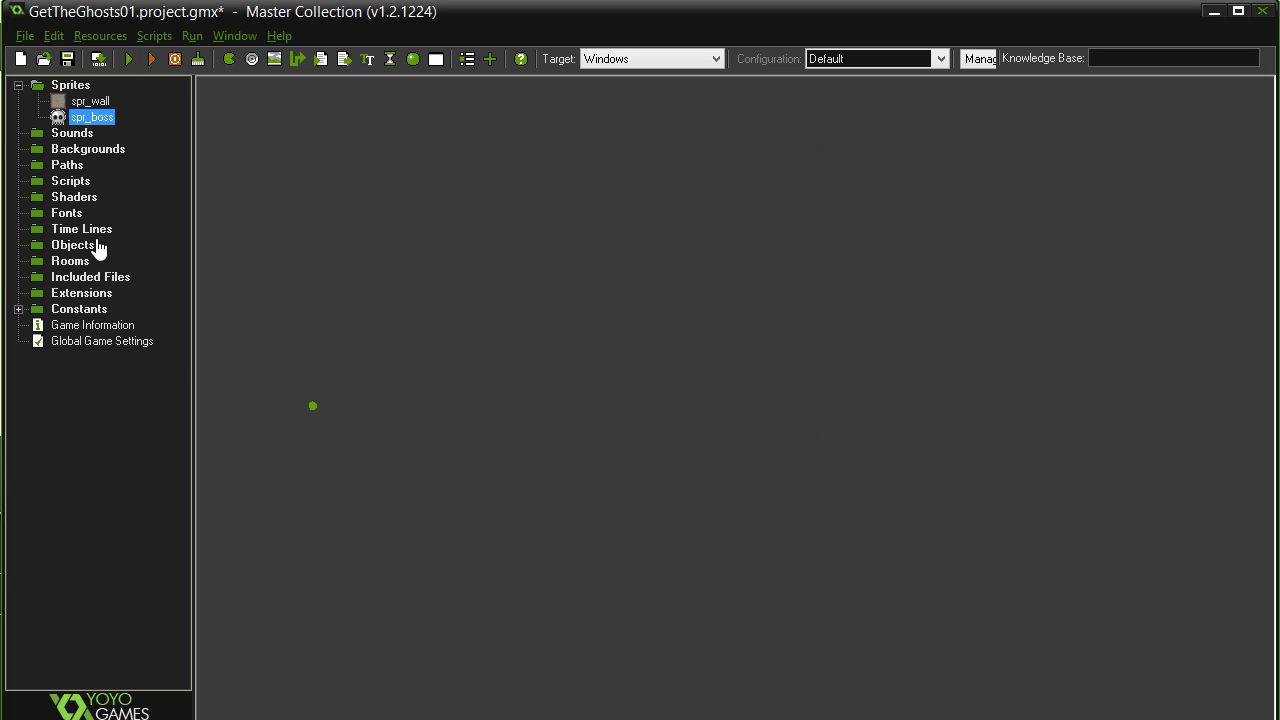
Create sprite spr_ghost from ghost_floating_strip8 with its origin centred at 16,16.
right_click(78, 88)
left_click(88, 96)
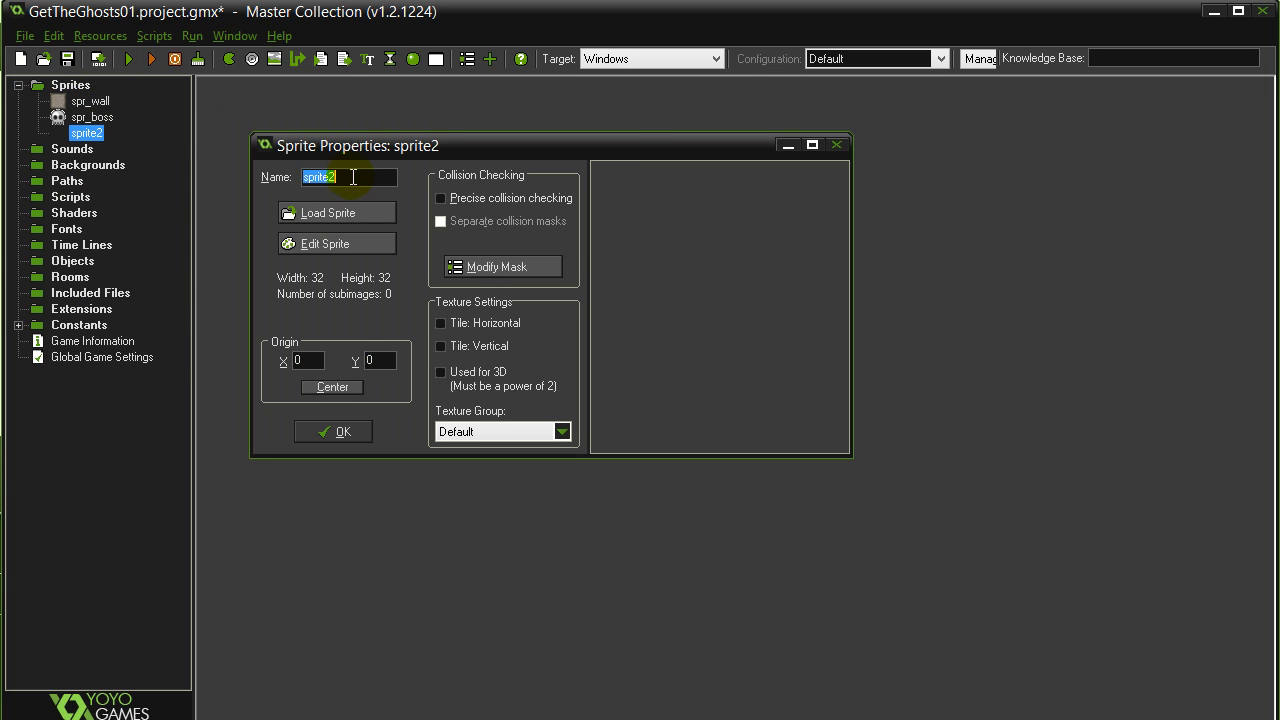
type("spr_ghost")
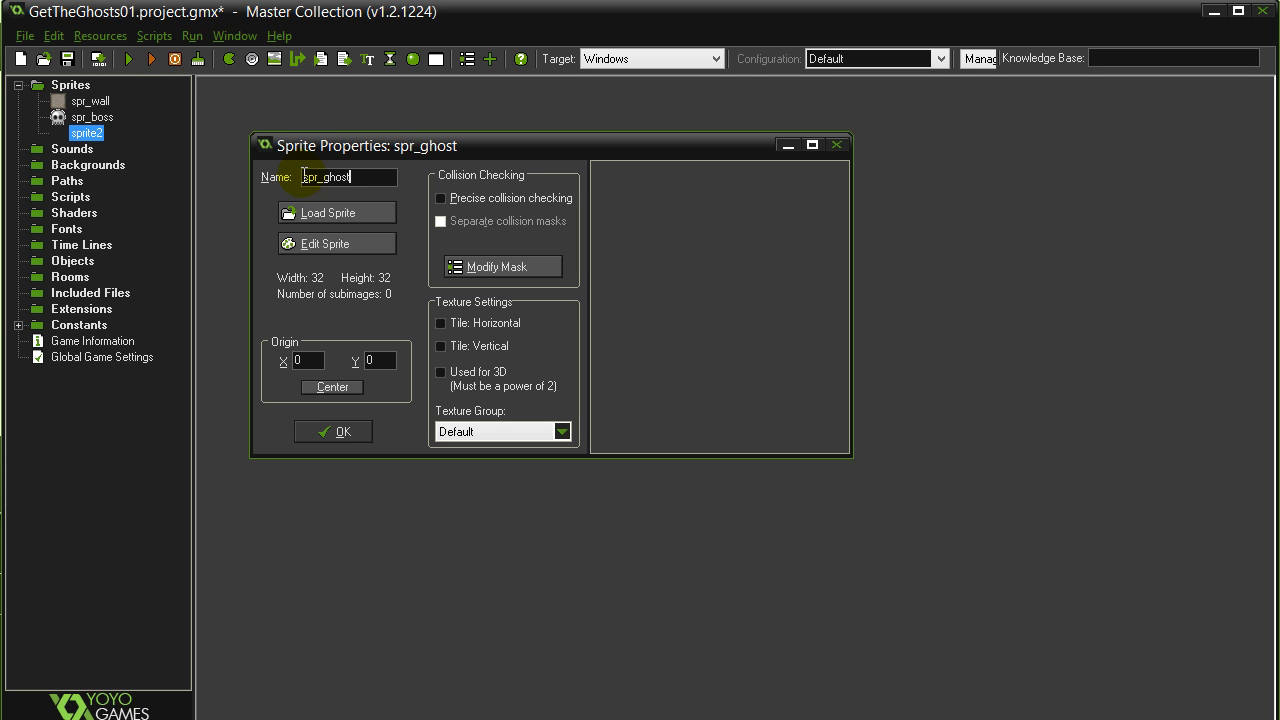
left_click(340, 213)
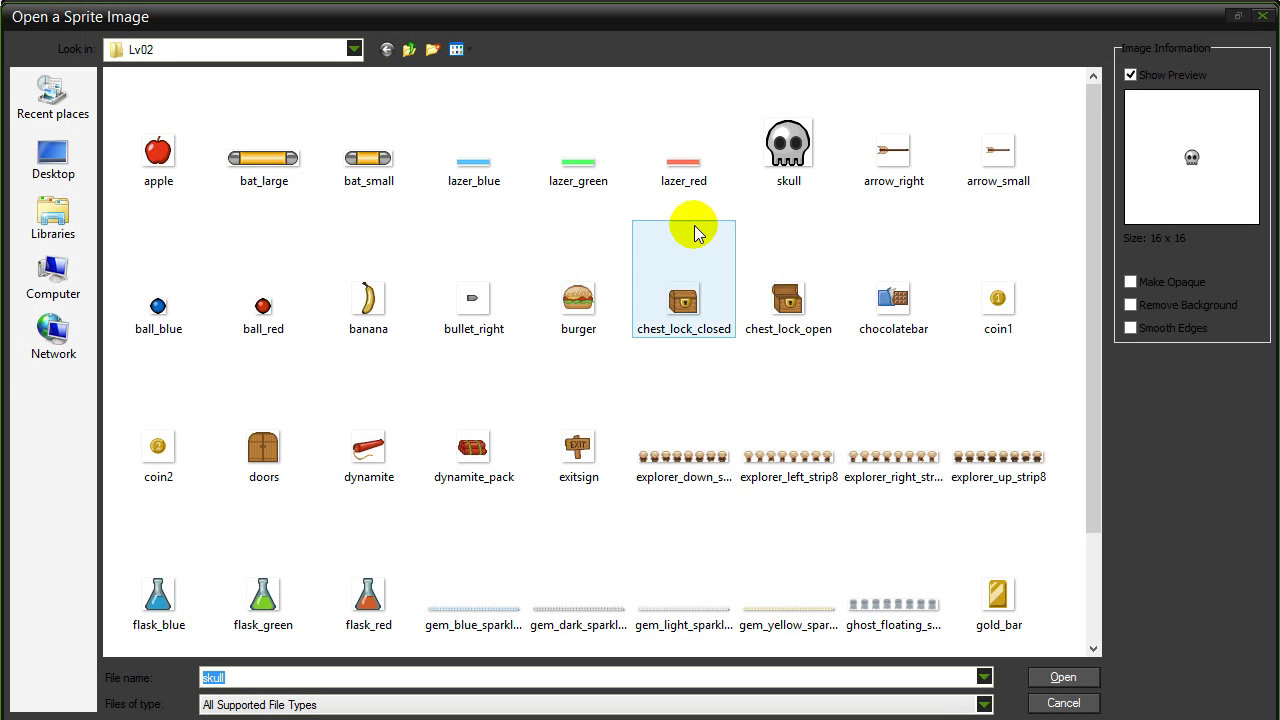
left_click(884, 610)
double_click(884, 610)
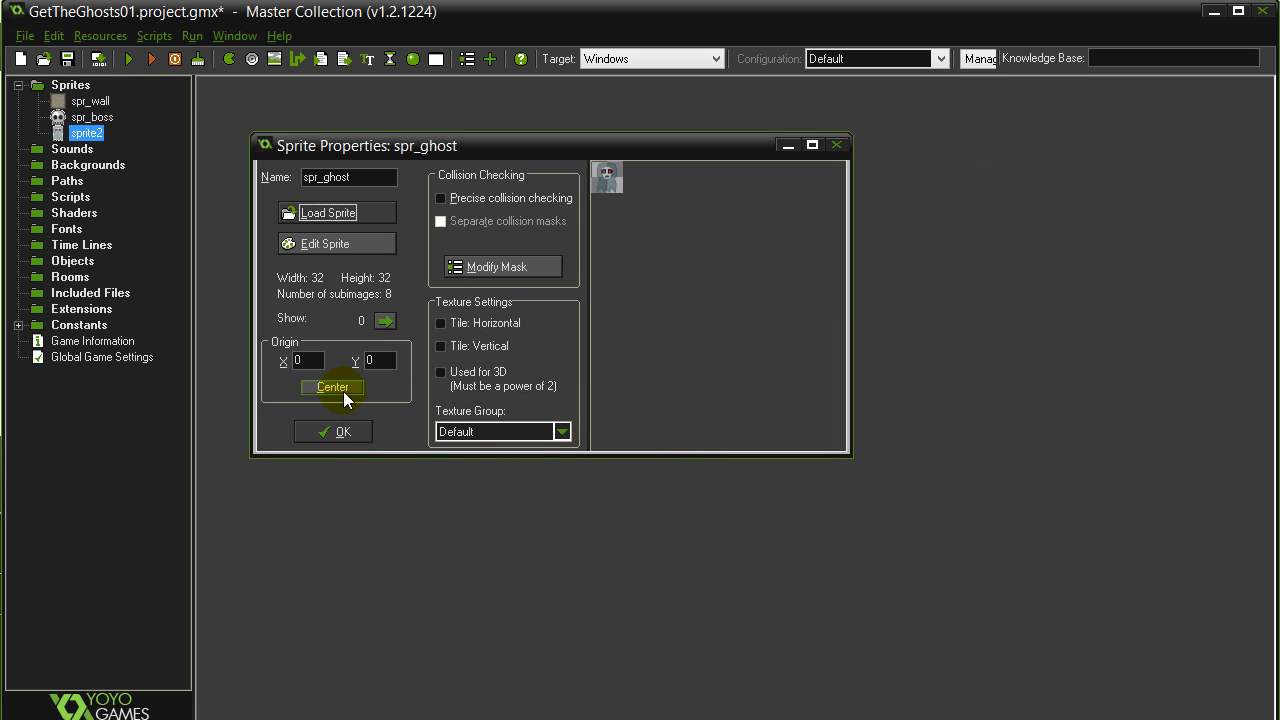
left_click(342, 388)
left_click(345, 432)
Create sprite spr_player from bat_small with its origin centred at 24,8.
right_click(72, 86)
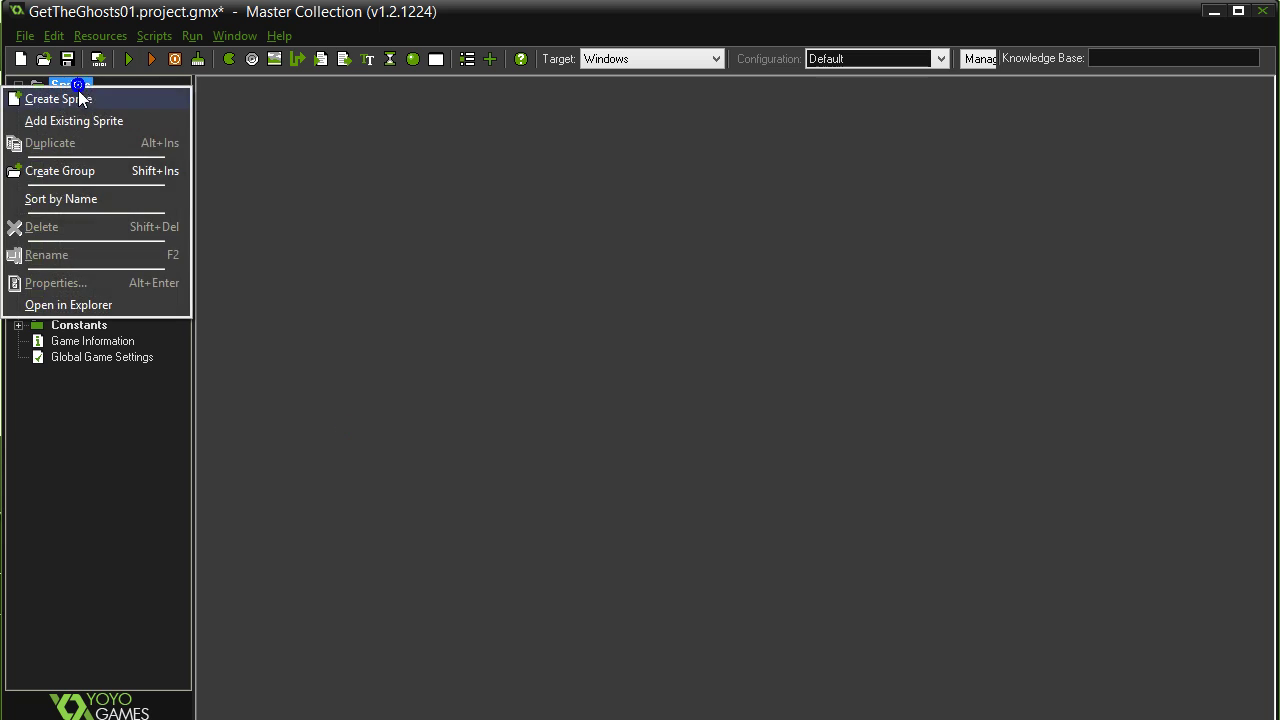
left_click(78, 96)
double_click(381, 202)
type("s")
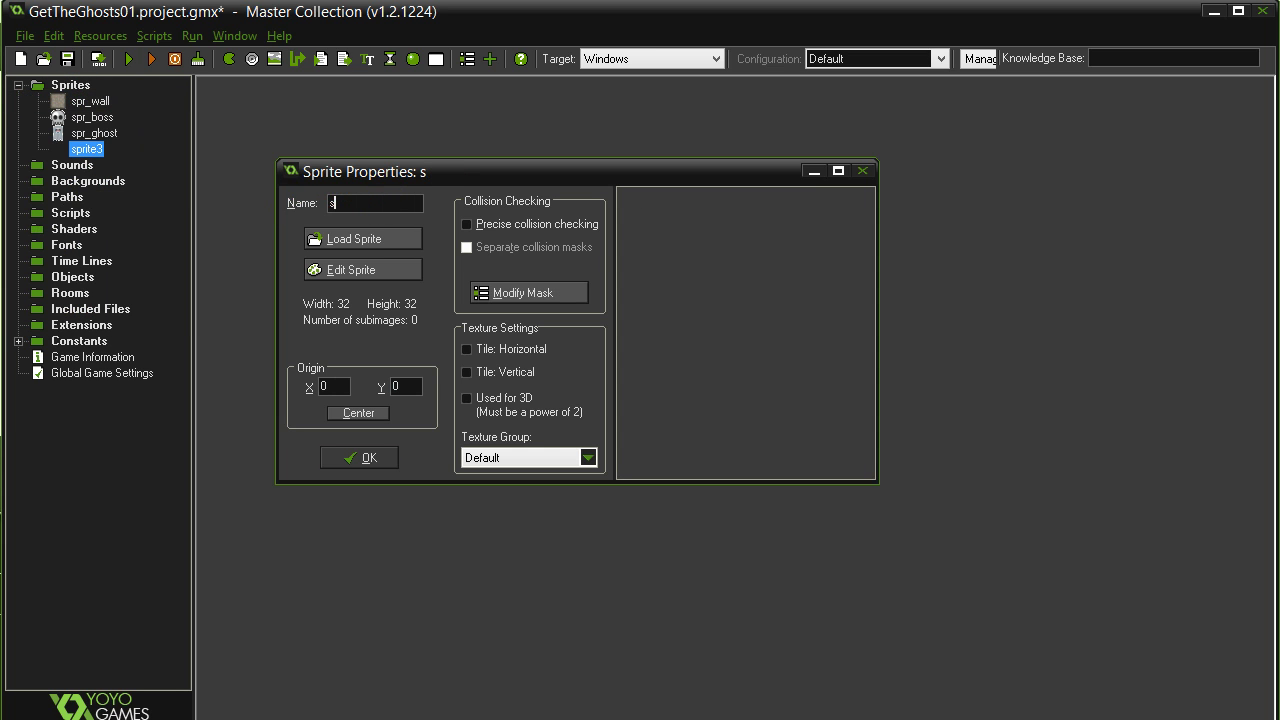
type("pr_player")
left_click(338, 238)
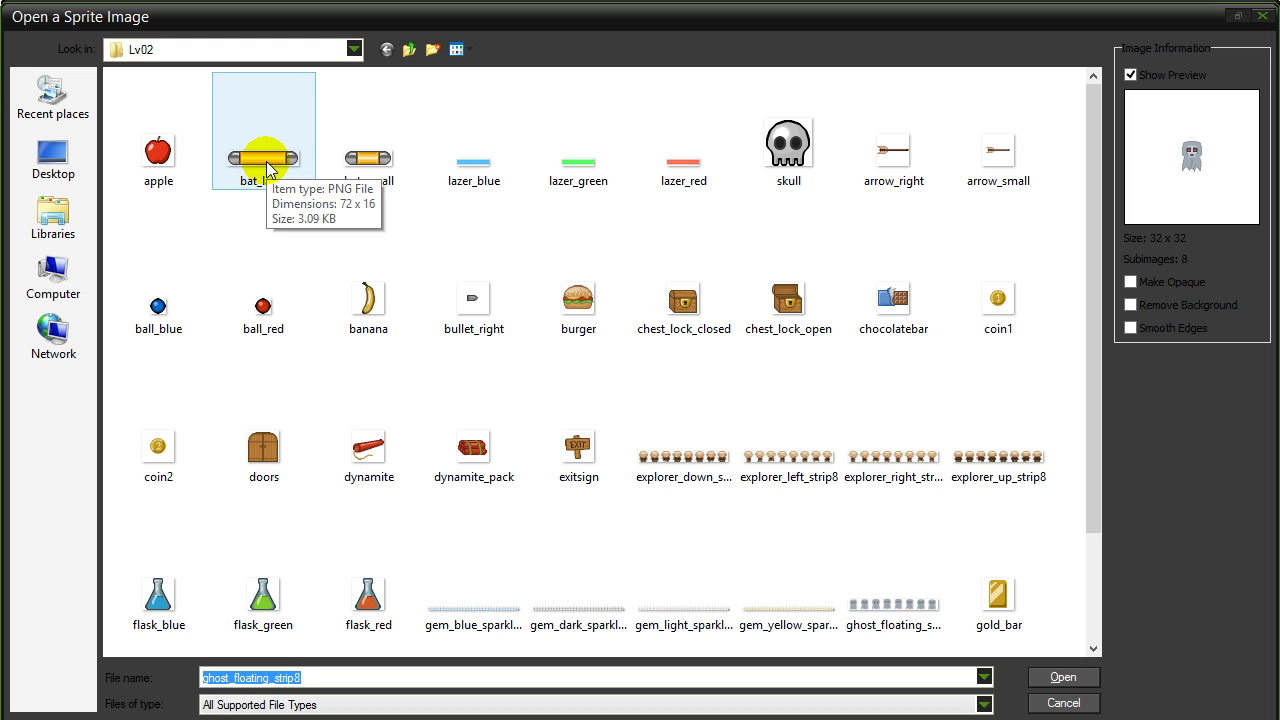
left_click(360, 158)
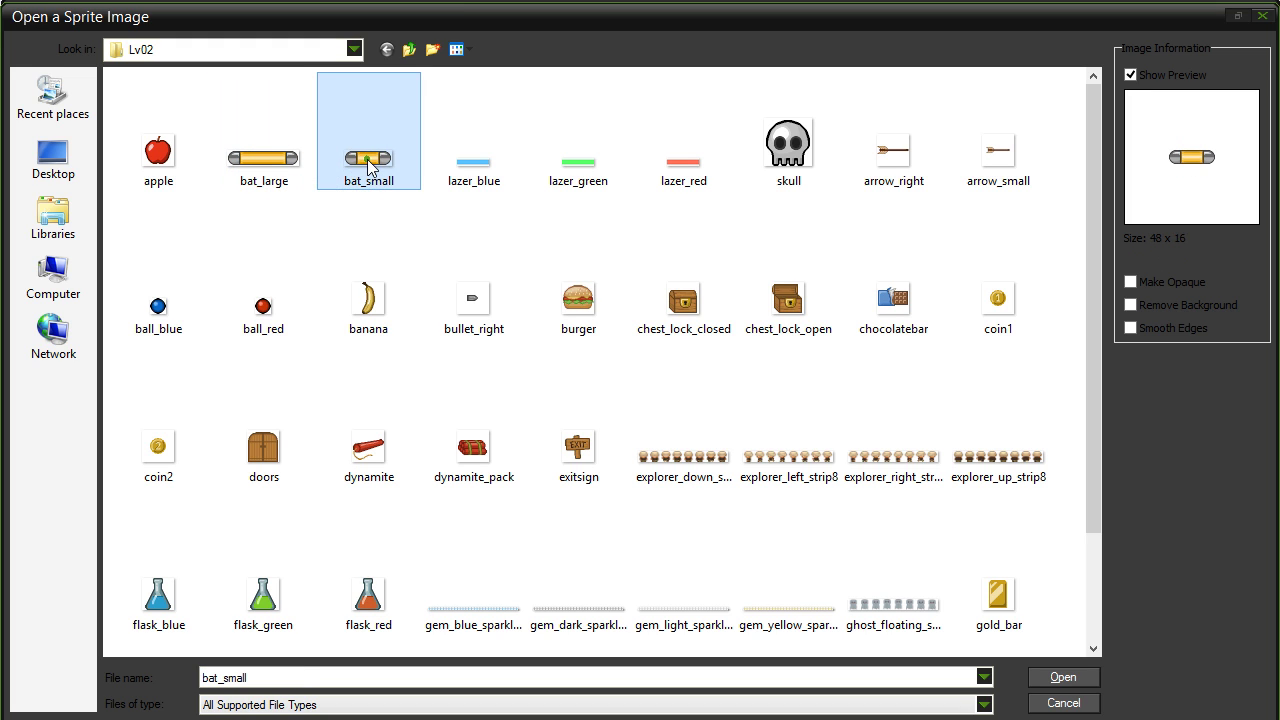
left_click(1040, 680)
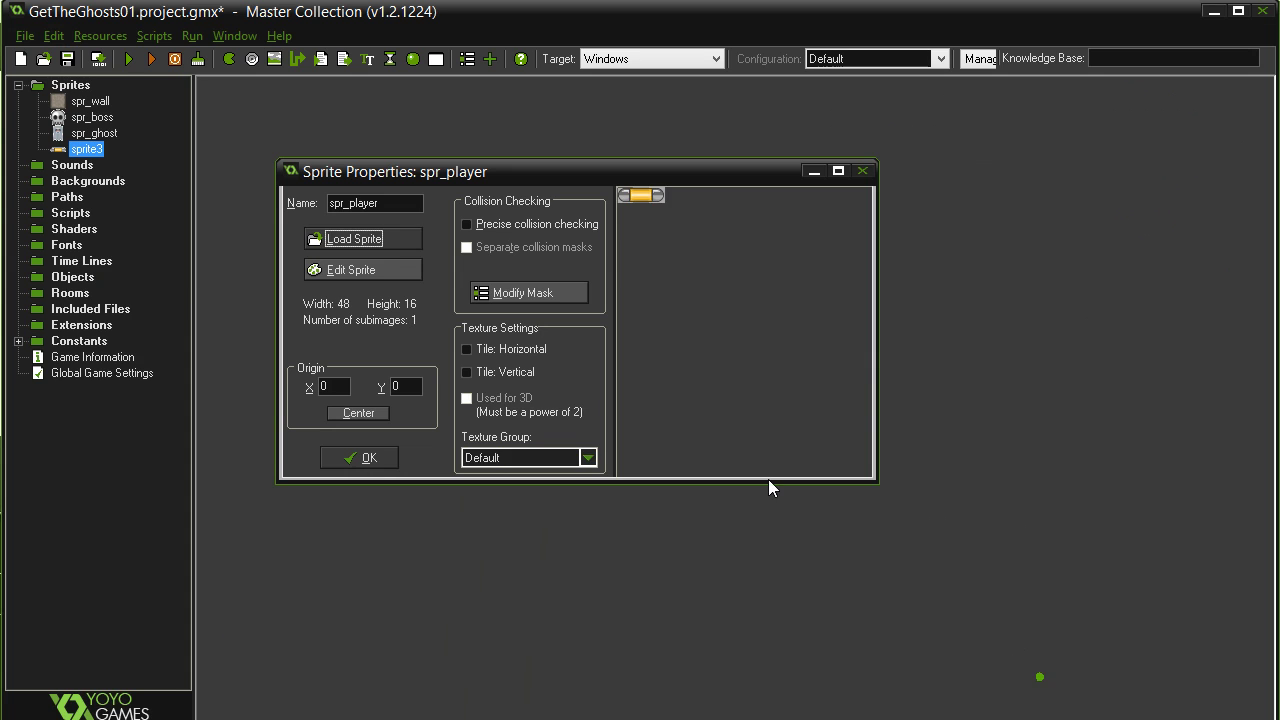
left_click(359, 413)
left_click(368, 458)
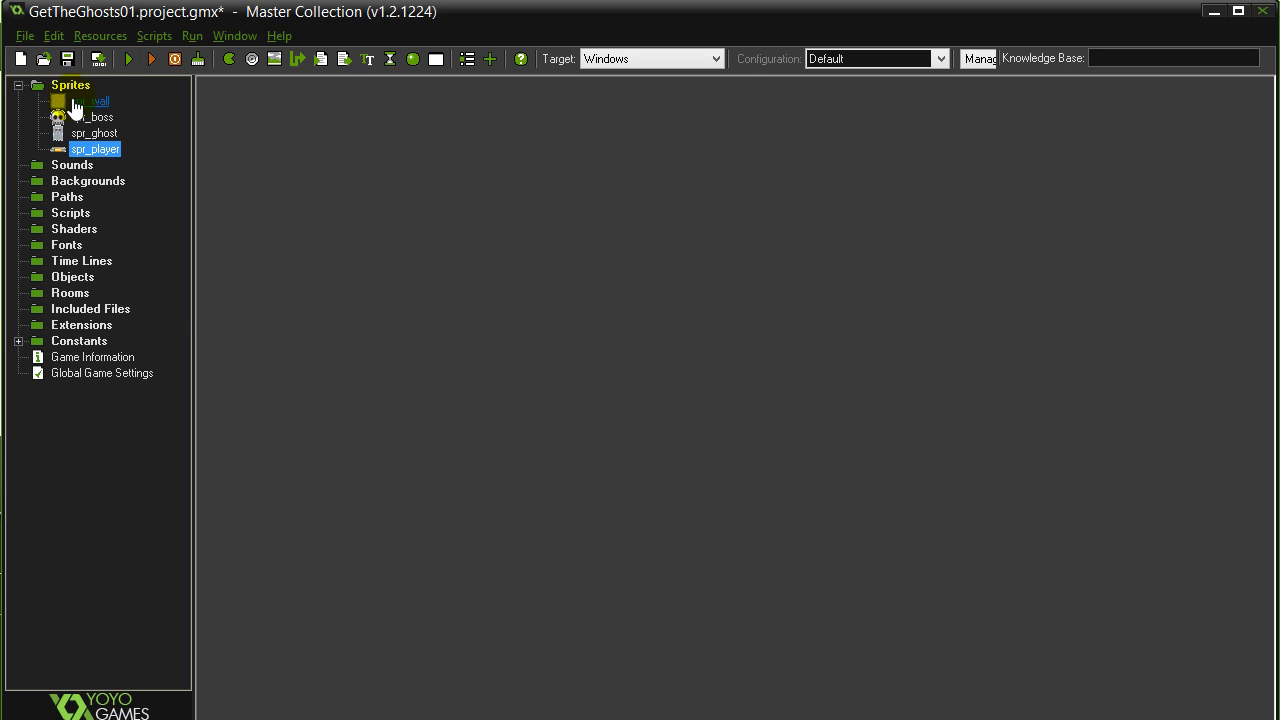
Create sprite spr_laserblue from the 32×8 laser_blue image.
right_click(40, 86)
left_click(80, 100)
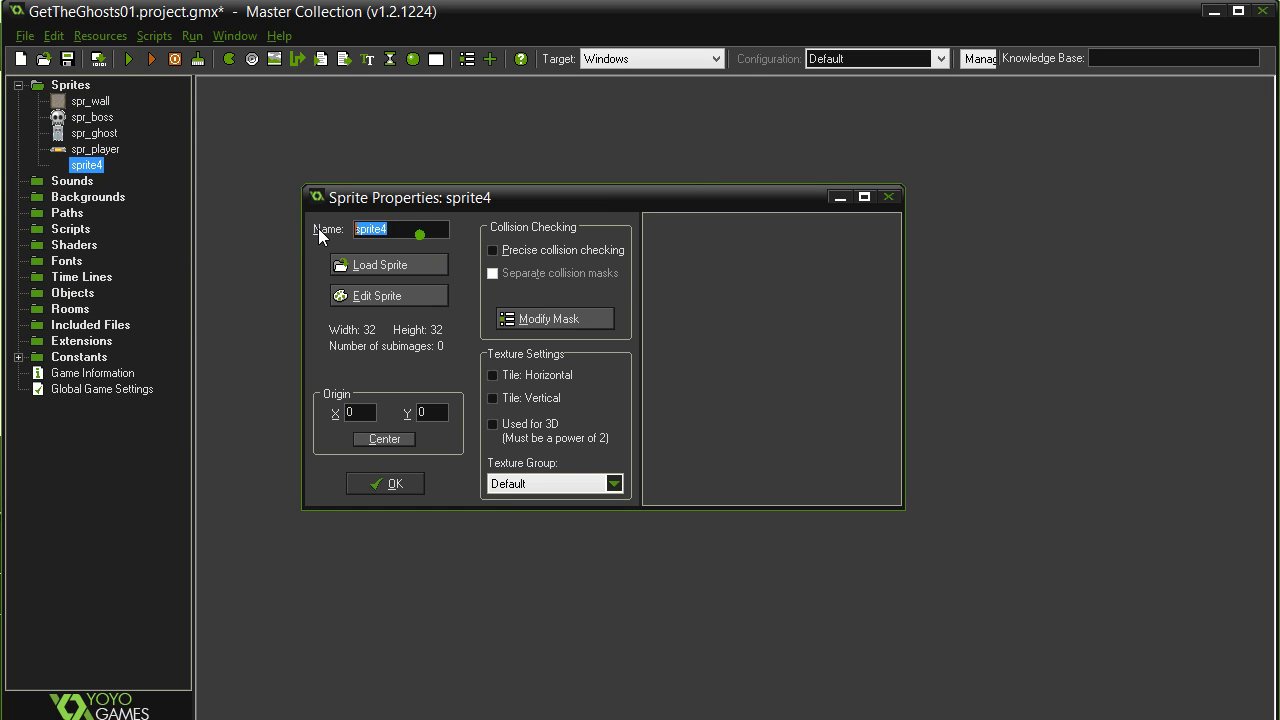
type("spr_")
type("lase")
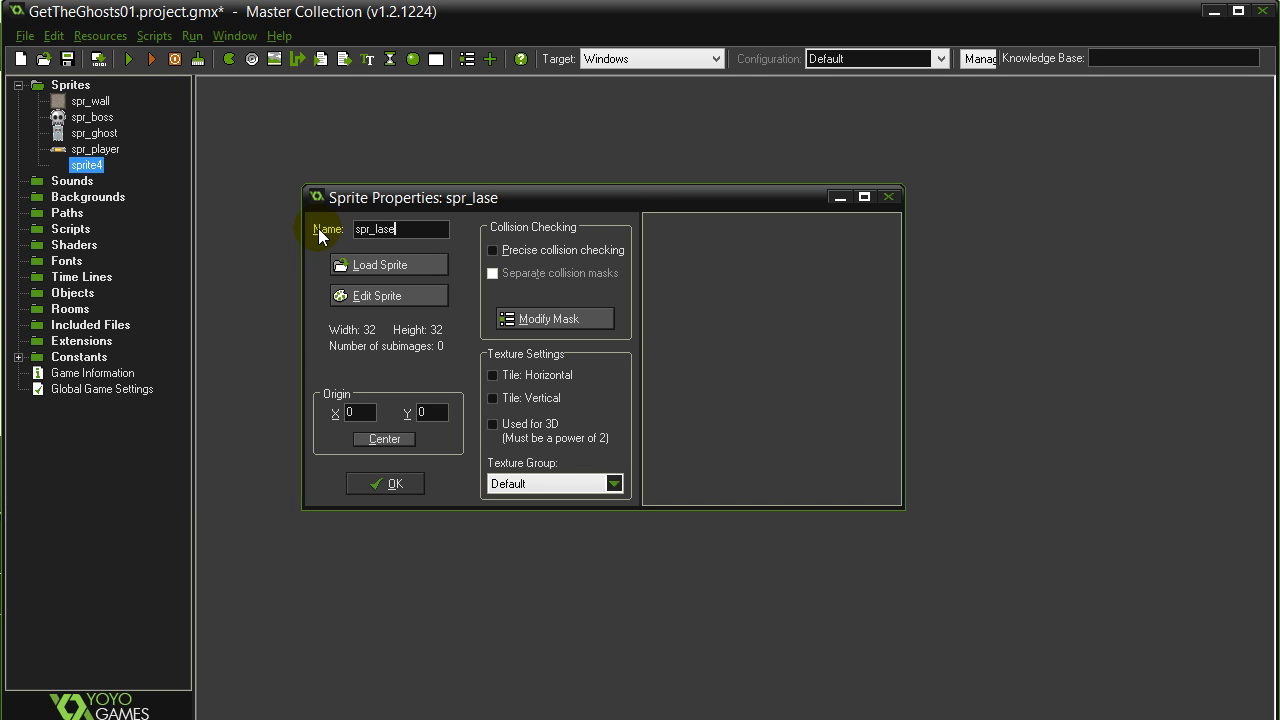
type("rblue")
left_click(404, 268)
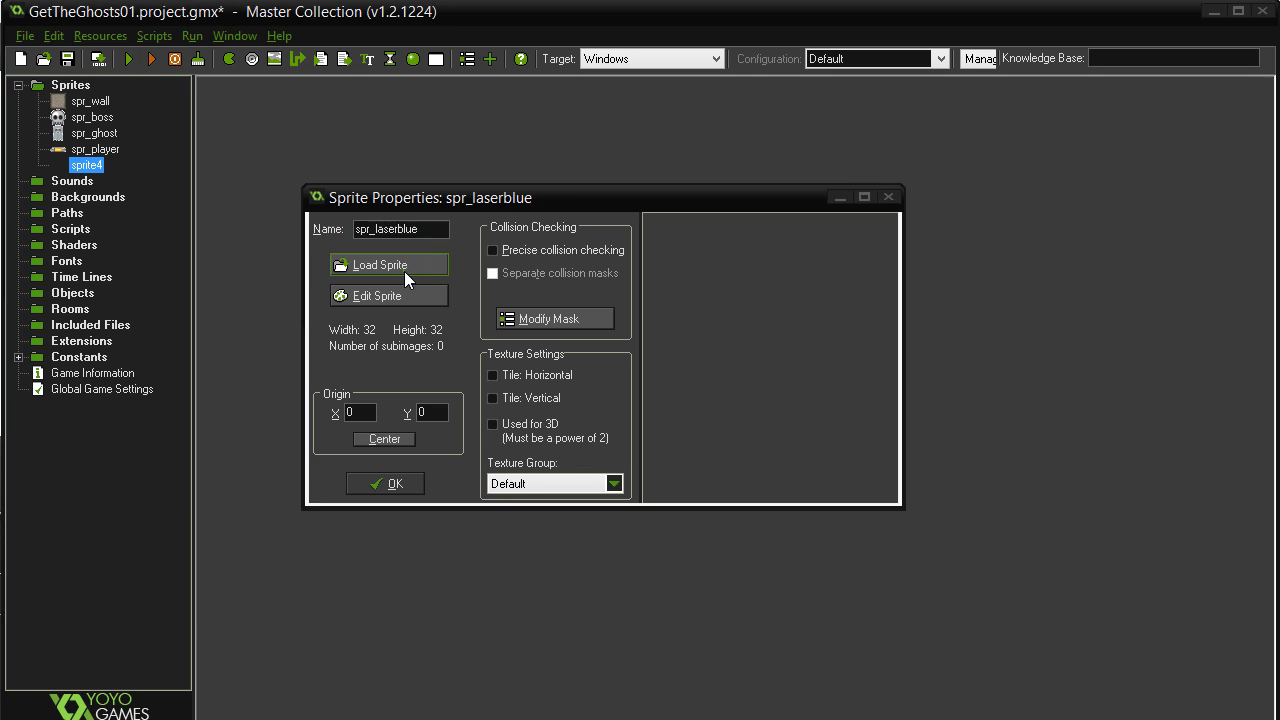
double_click(460, 174)
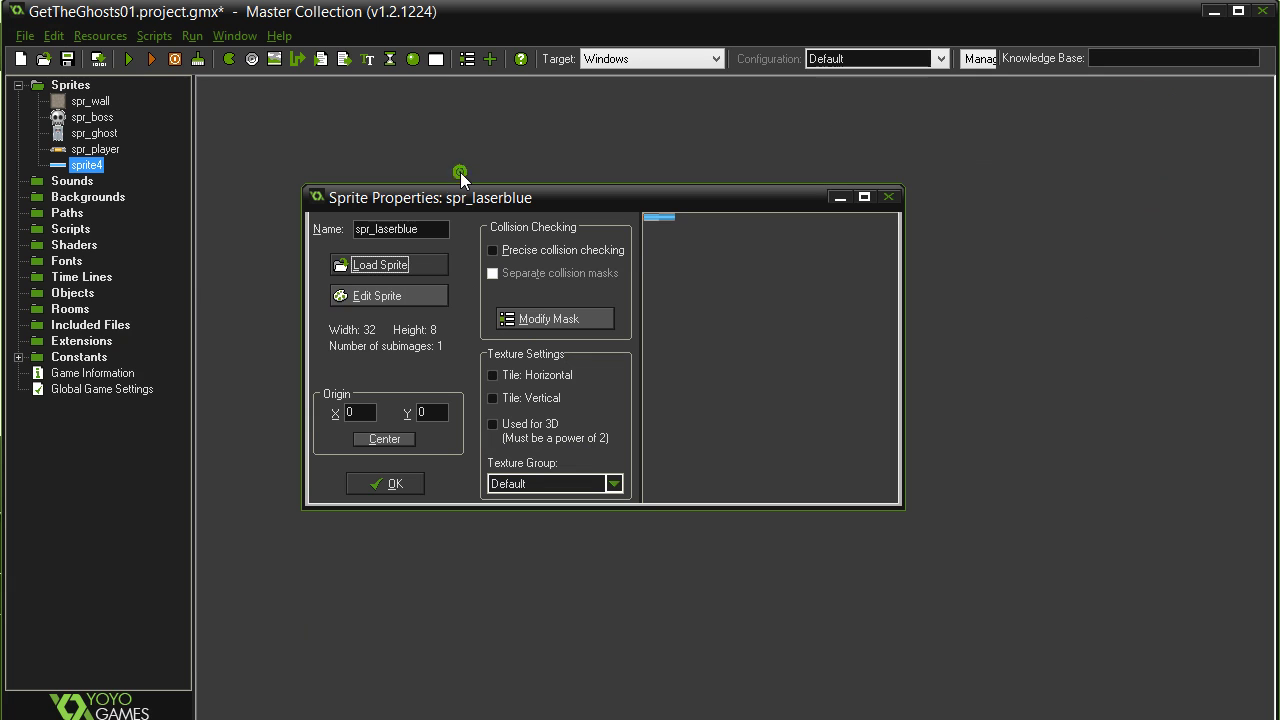
left_click(395, 479)
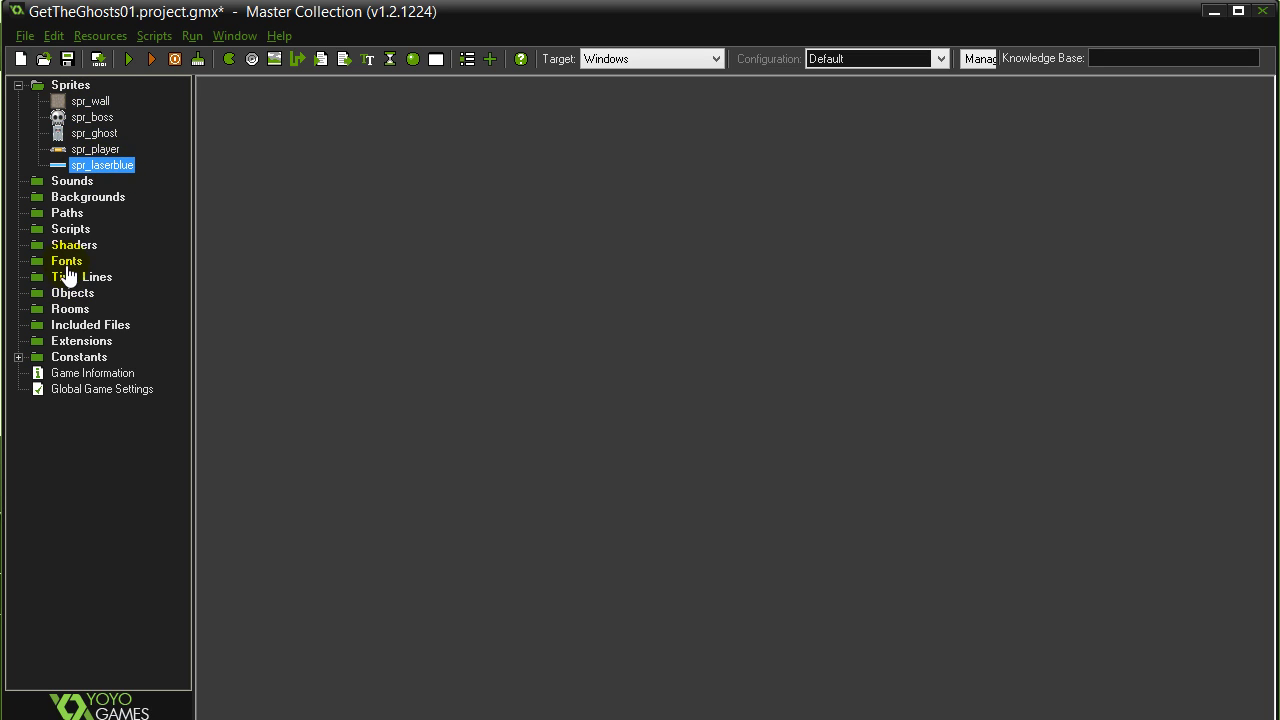
Create a solid object obj_wall using the spr_wall sprite.
right_click(60, 294)
left_click(73, 314)
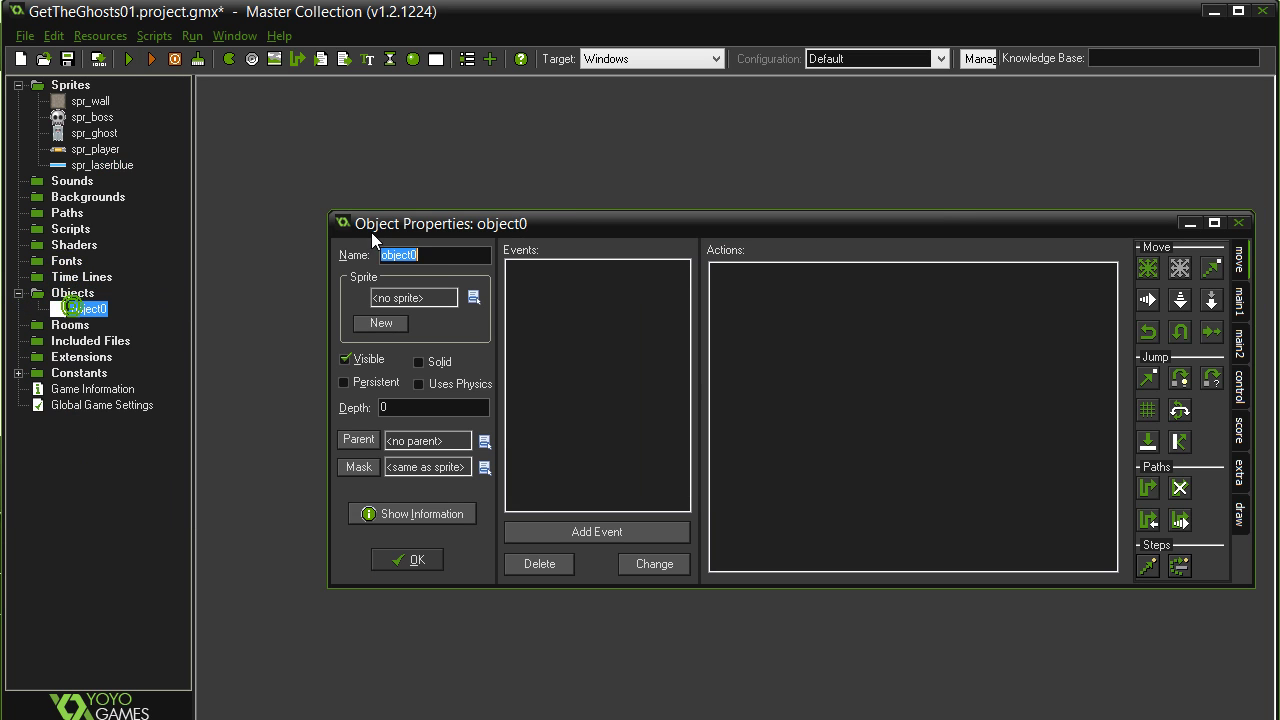
type("o")
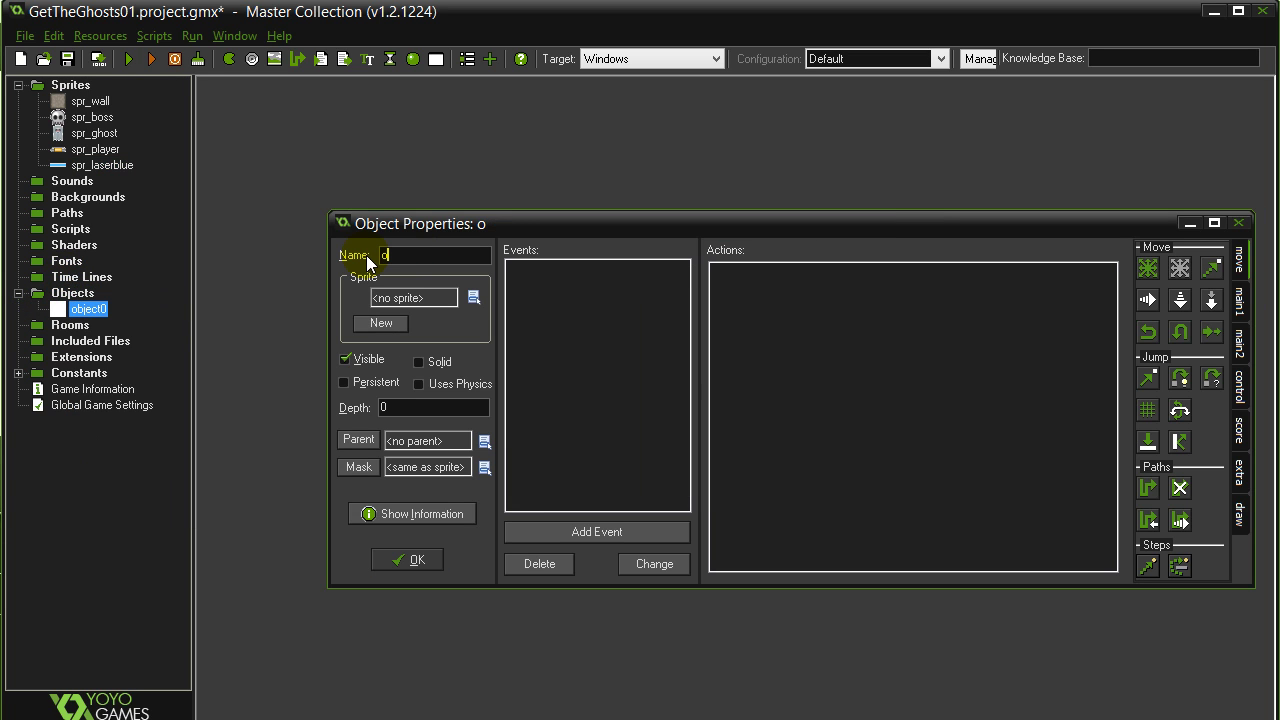
type("bj_wall")
left_click(474, 297)
left_click(518, 335)
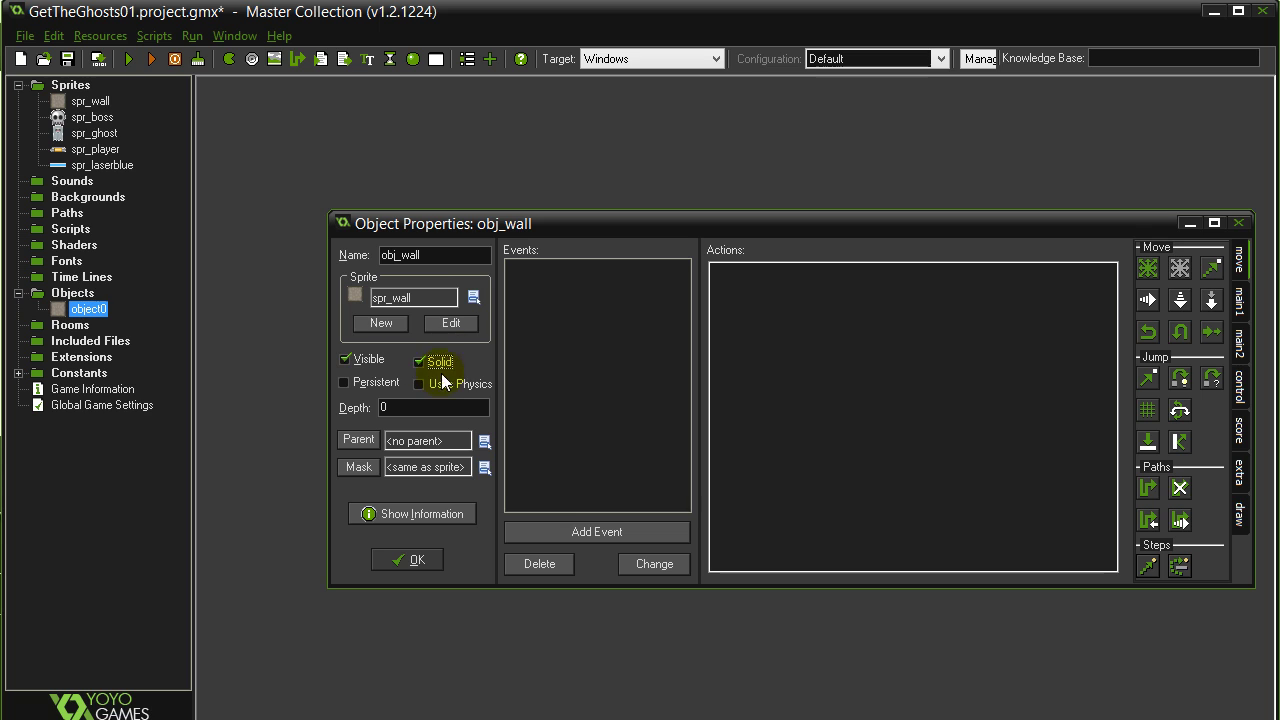
left_click(420, 360)
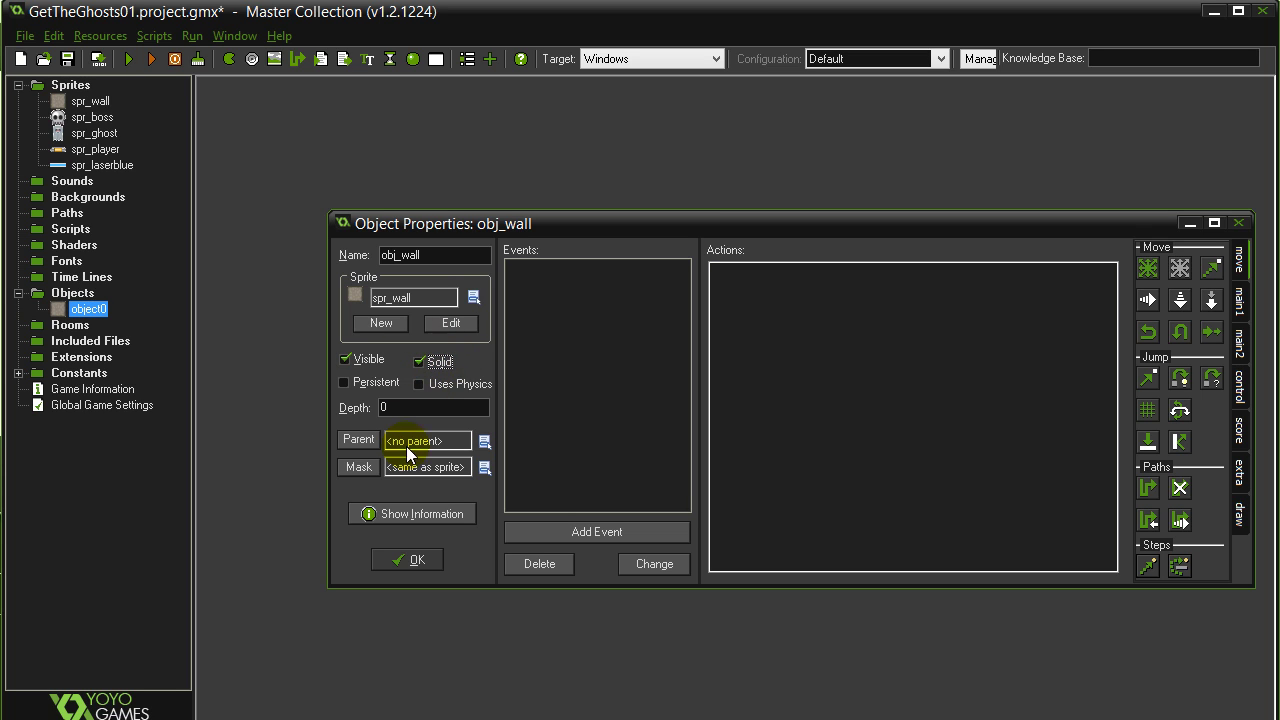
left_click(403, 556)
Create object obj_player using the spr_player sprite.
right_click(80, 293)
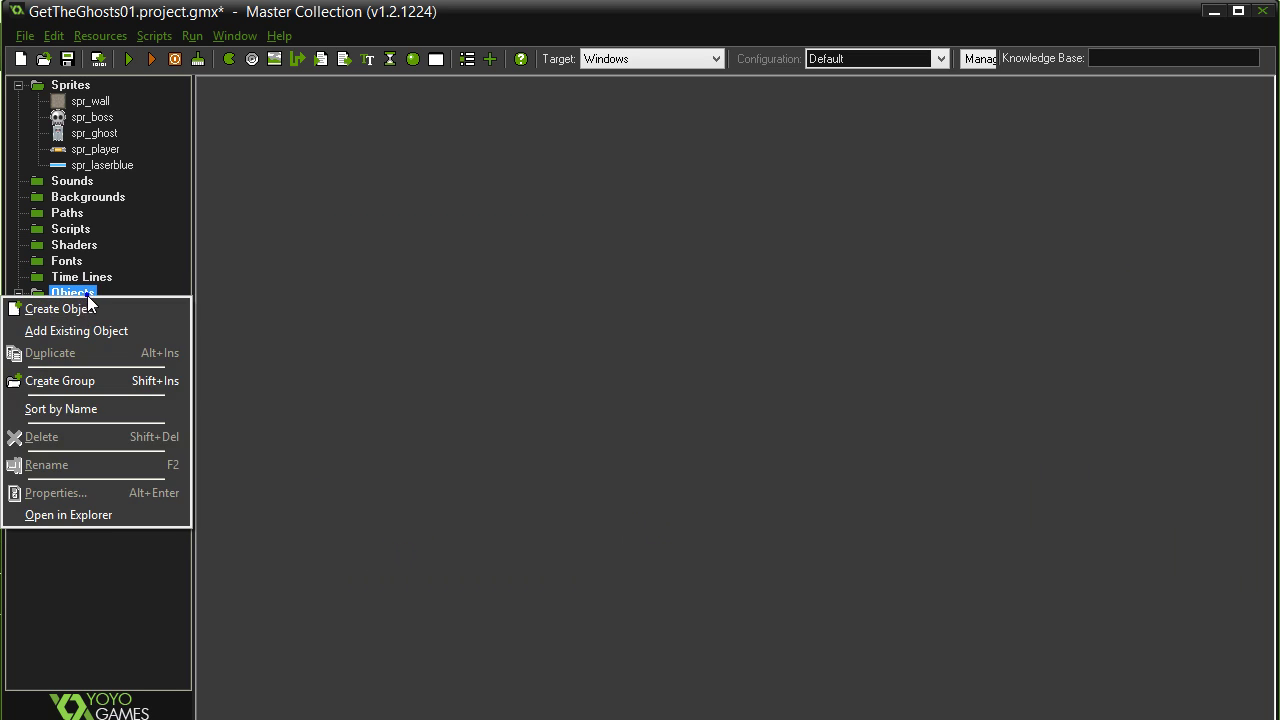
left_click(45, 306)
left_click_drag(430, 281, 355, 288)
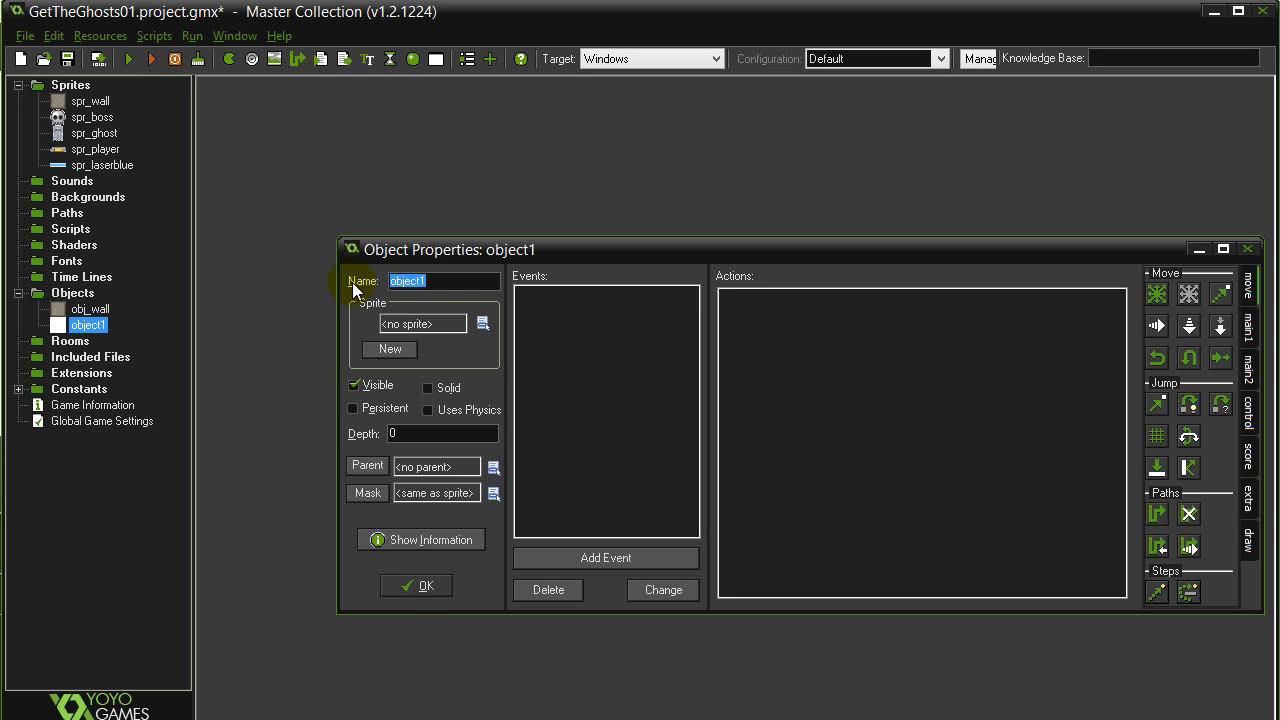
type("obj_player")
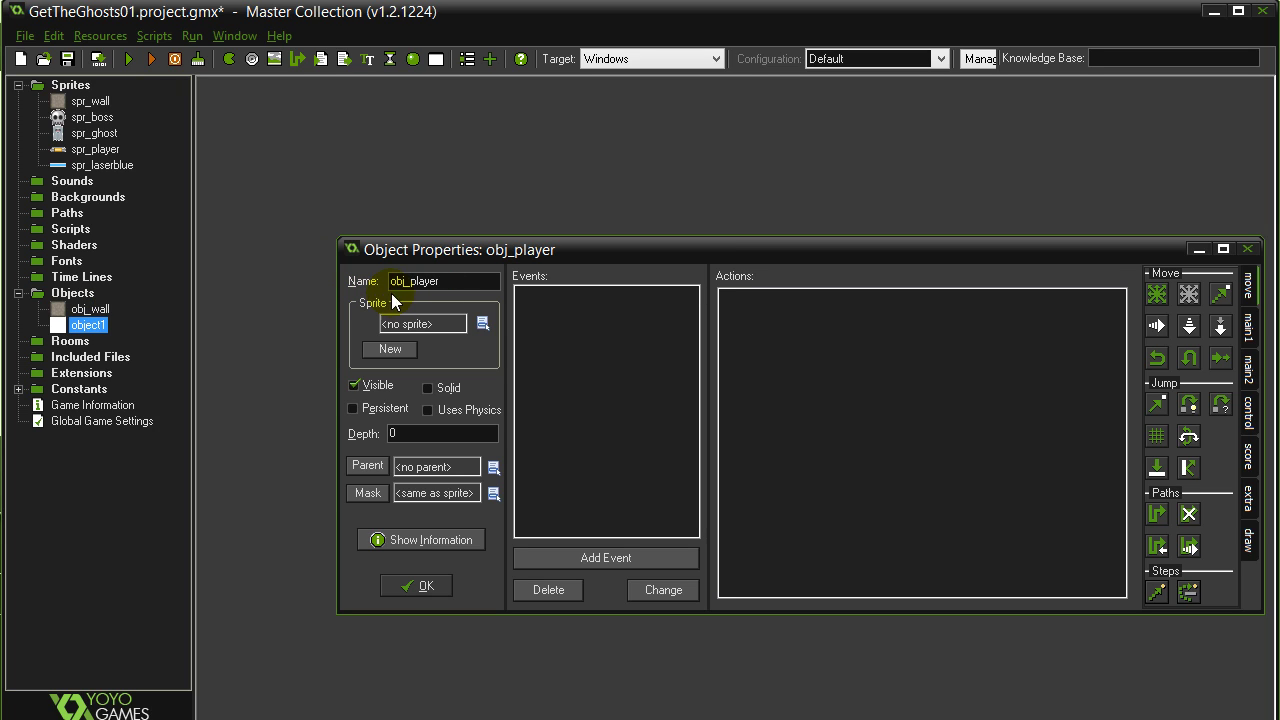
left_click(482, 323)
left_click(533, 431)
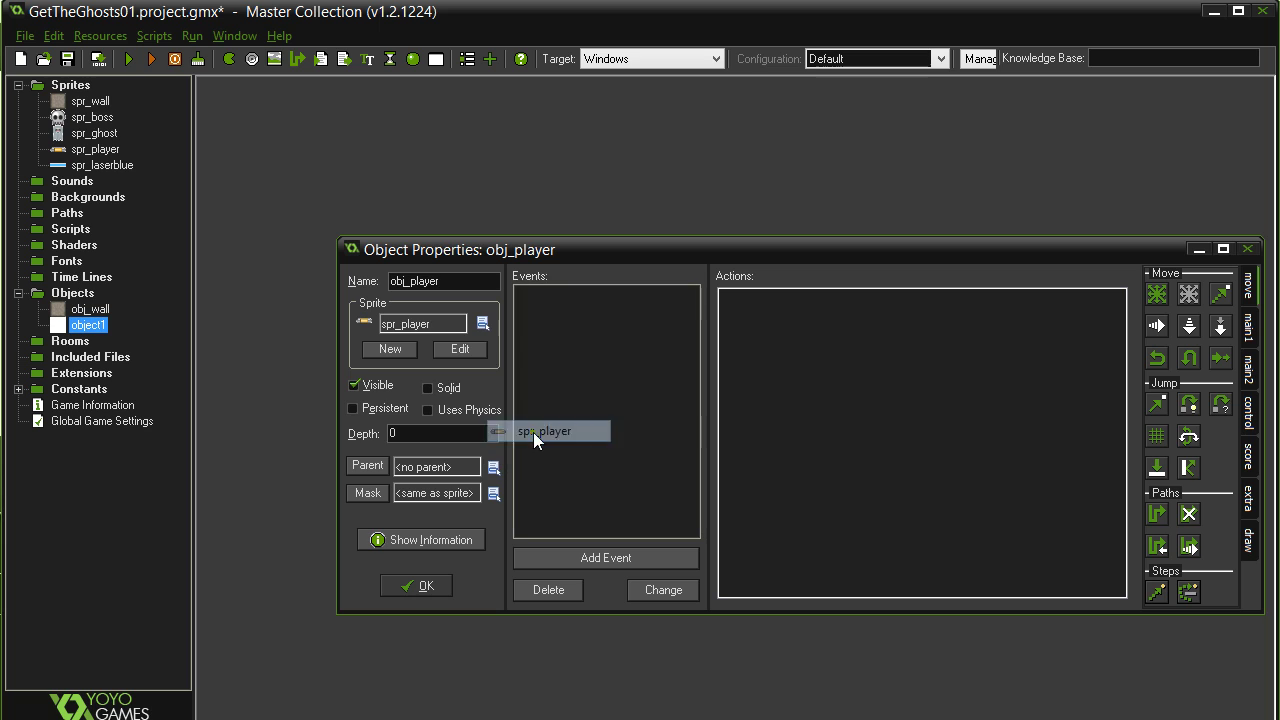
left_click(421, 587)
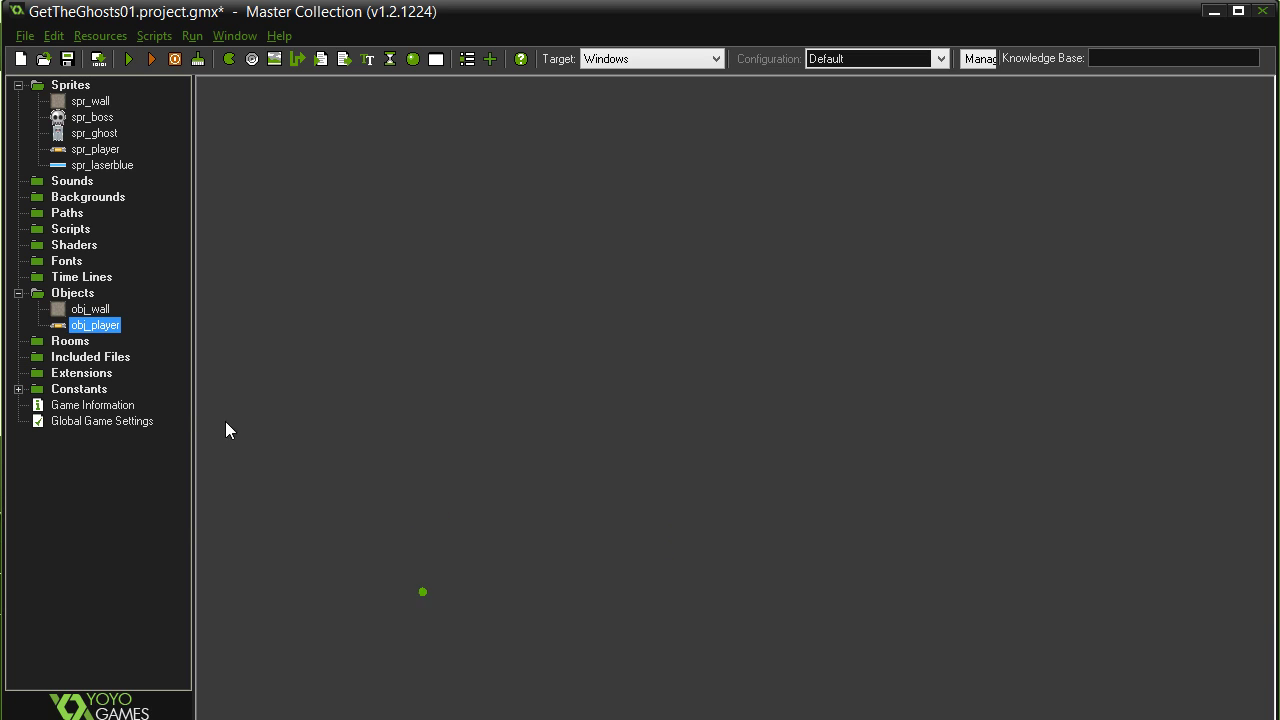
Create object obj_laserblue using the spr_laserblue sprite.
right_click(82, 296)
left_click(60, 303)
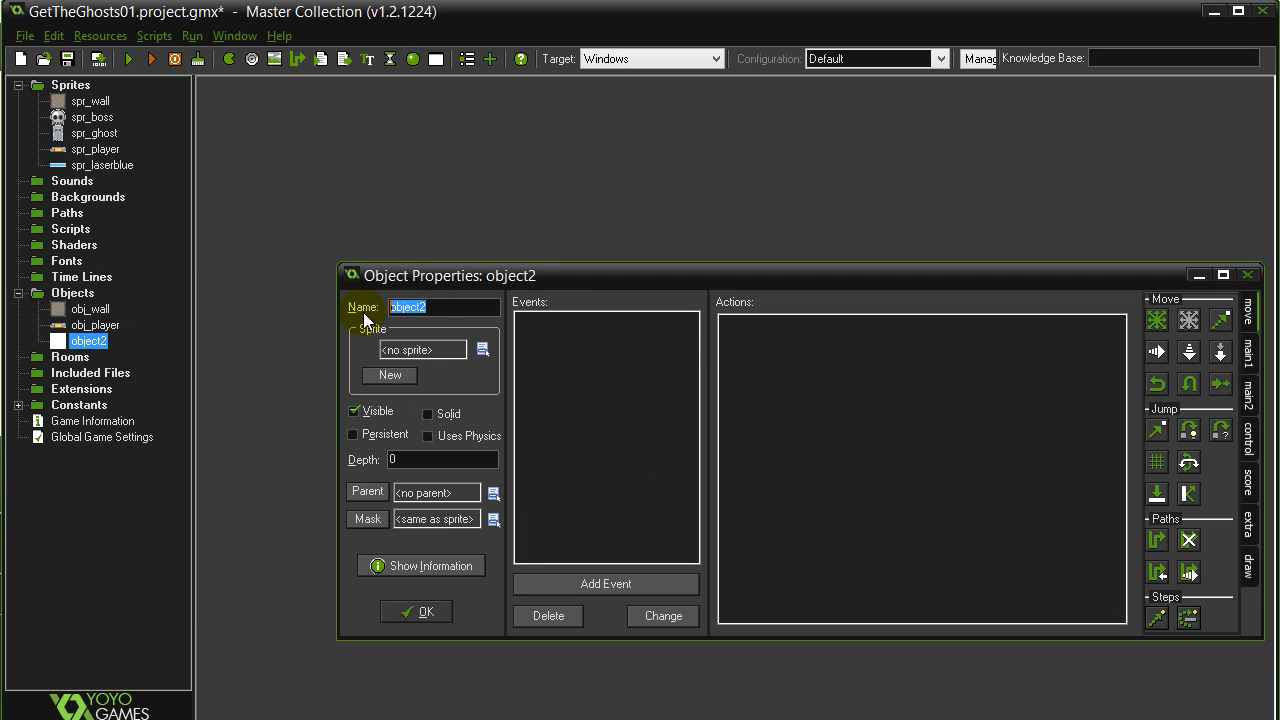
type("obj_laserblue")
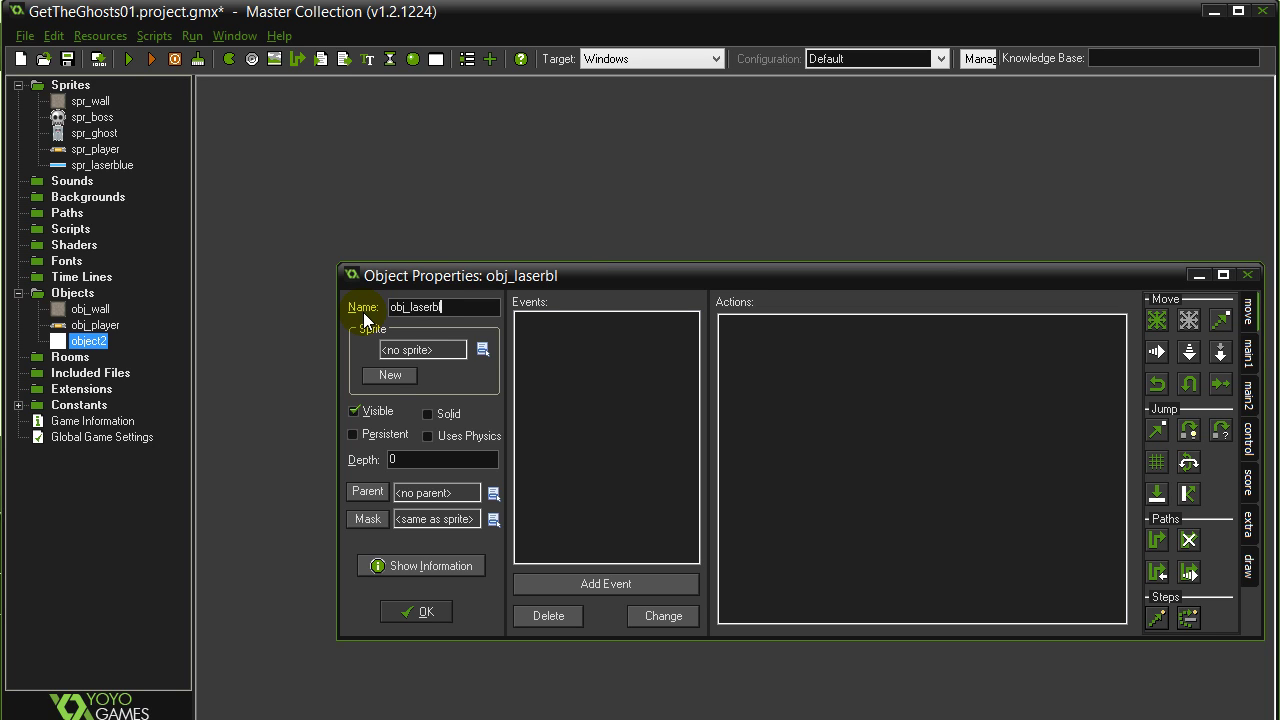
left_click(482, 349)
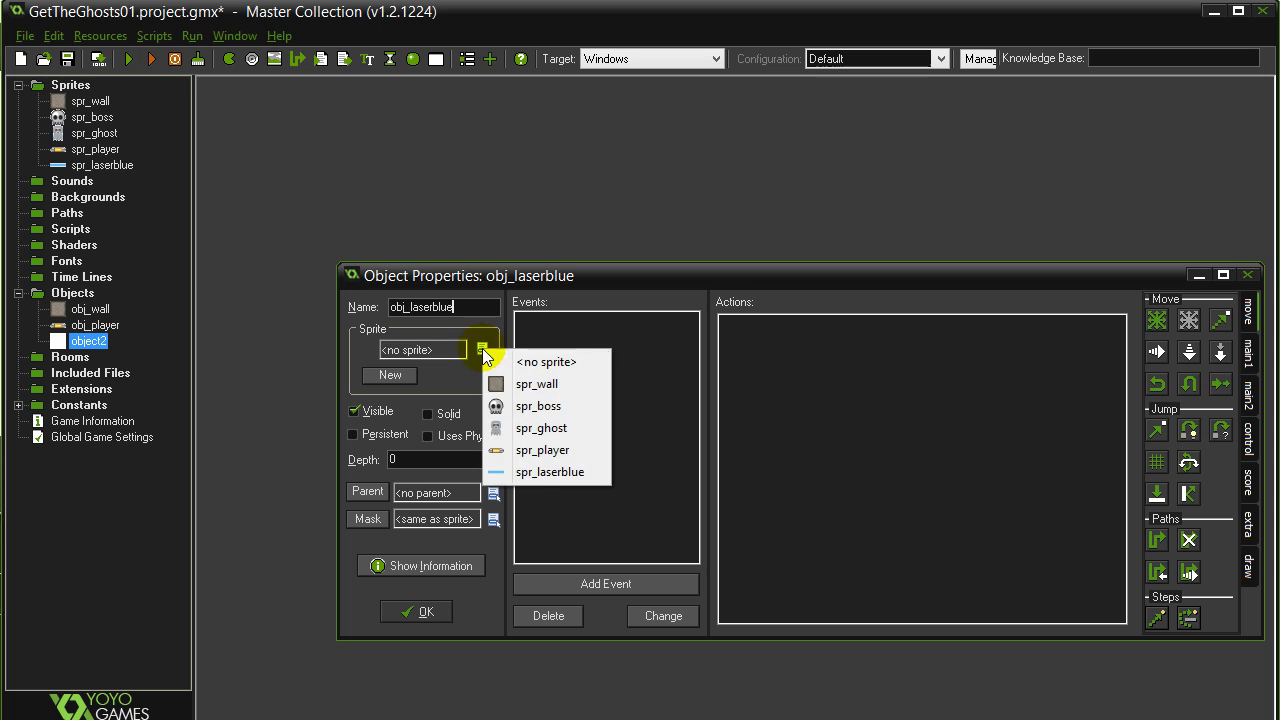
left_click(540, 472)
left_click(420, 614)
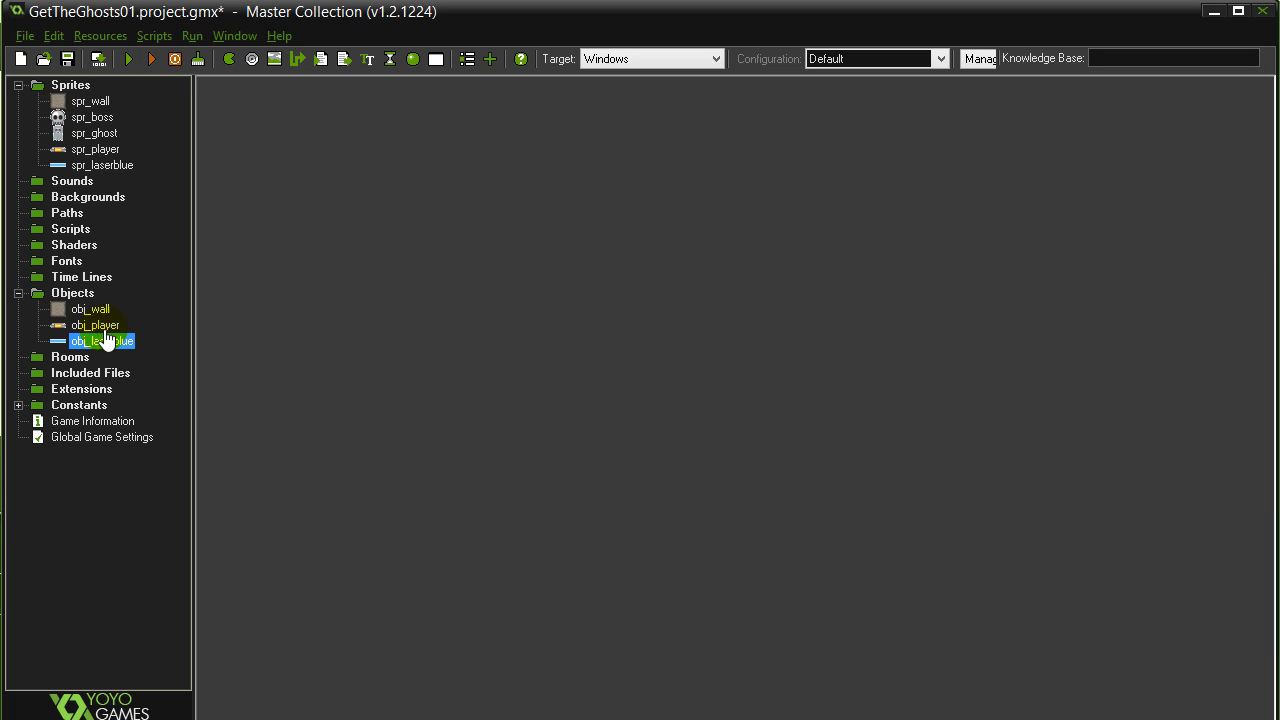
Create object obj_ghost using the spr_ghost sprite.
right_click(72, 293)
left_click(45, 308)
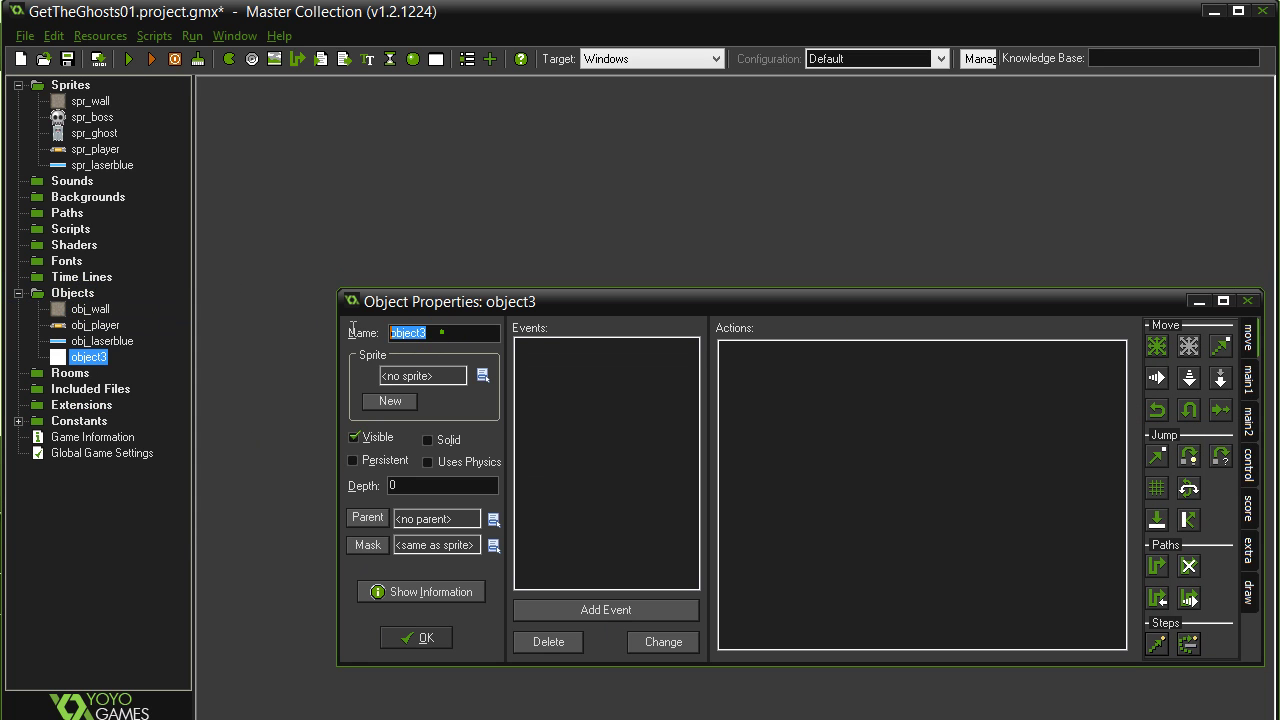
type("obj")
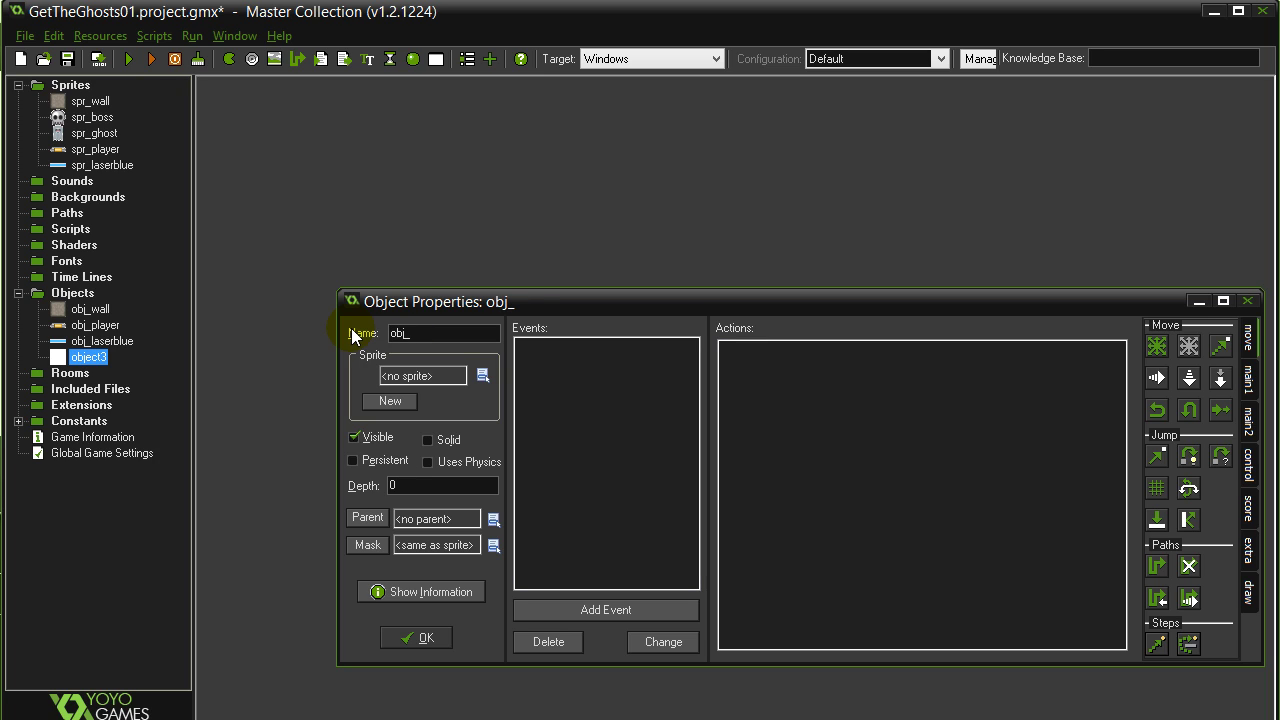
type("_ghost")
left_click(482, 375)
left_click(545, 462)
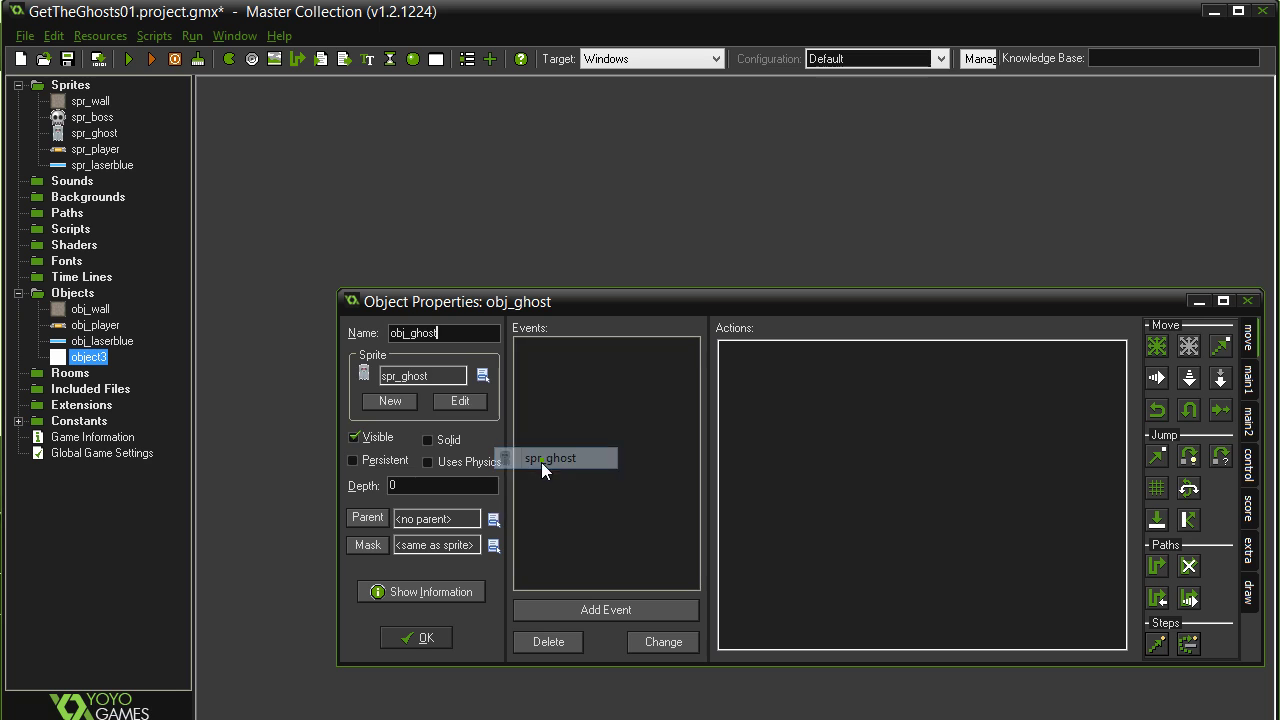
left_click(416, 630)
Create object obj_boss using the spr_boss sprite.
right_click(84, 302)
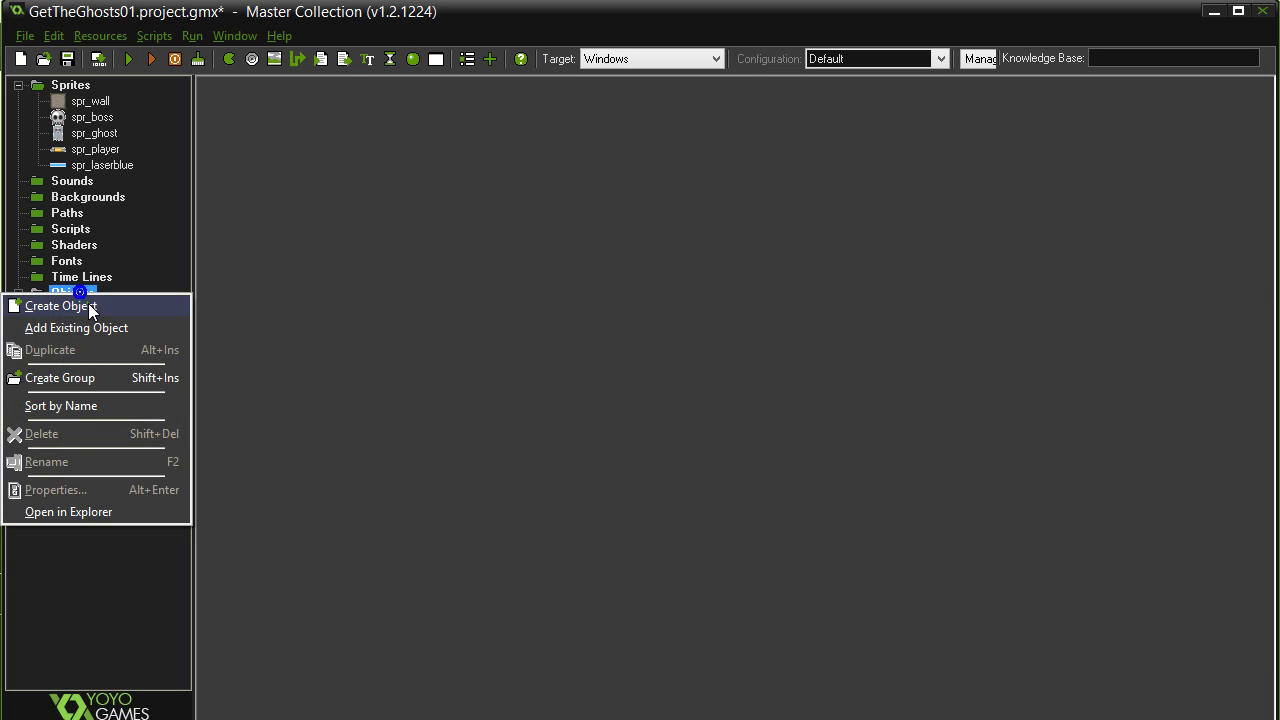
left_click(90, 305)
type("obj_")
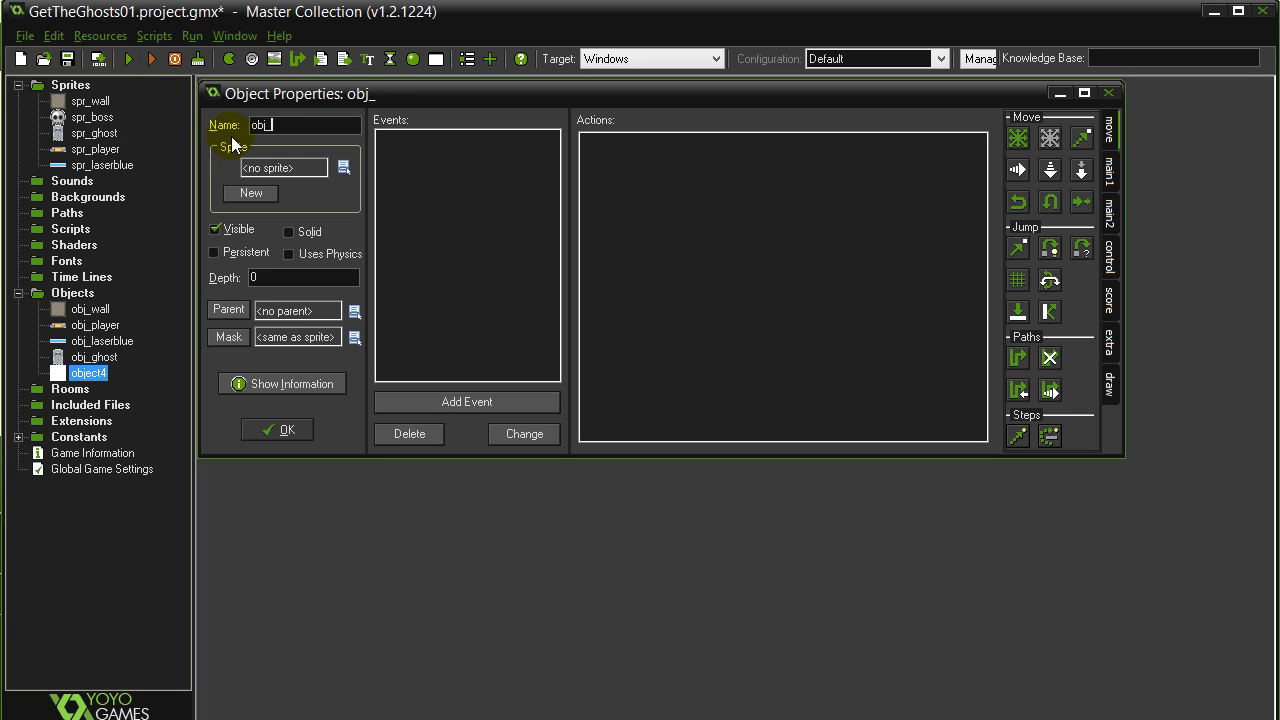
type("boss")
left_click(343, 167)
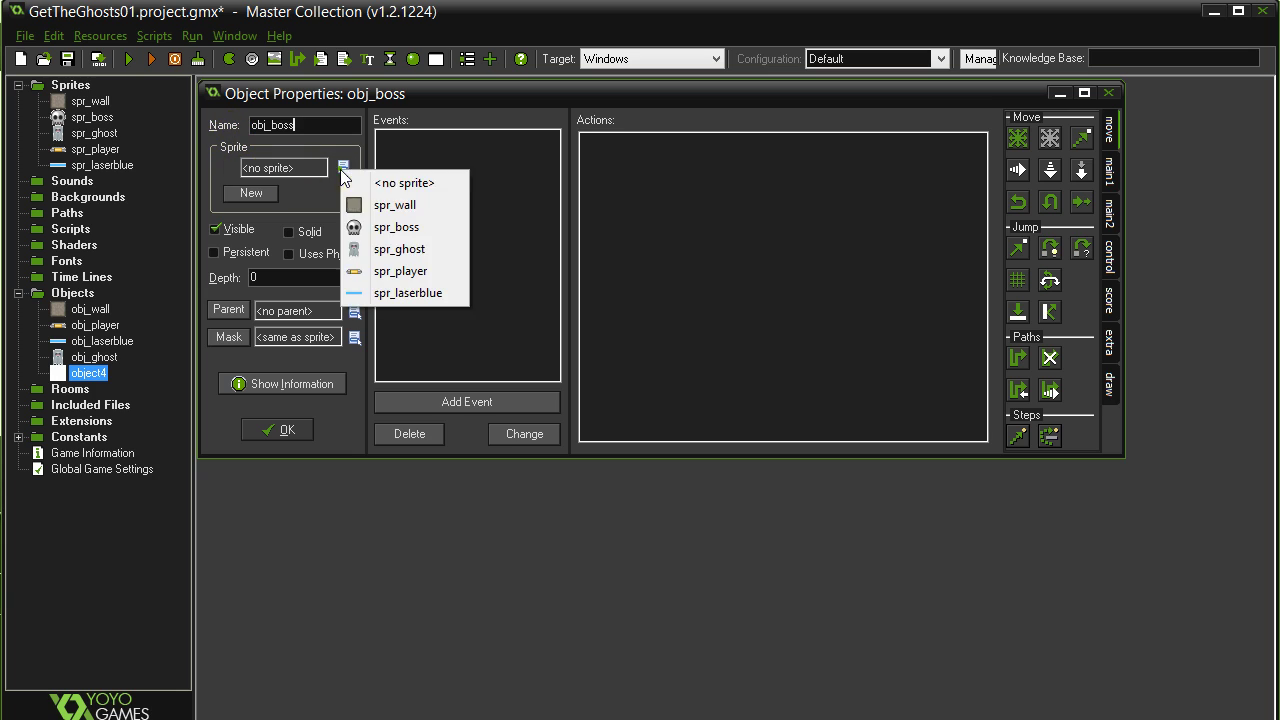
left_click(390, 231)
left_click(275, 430)
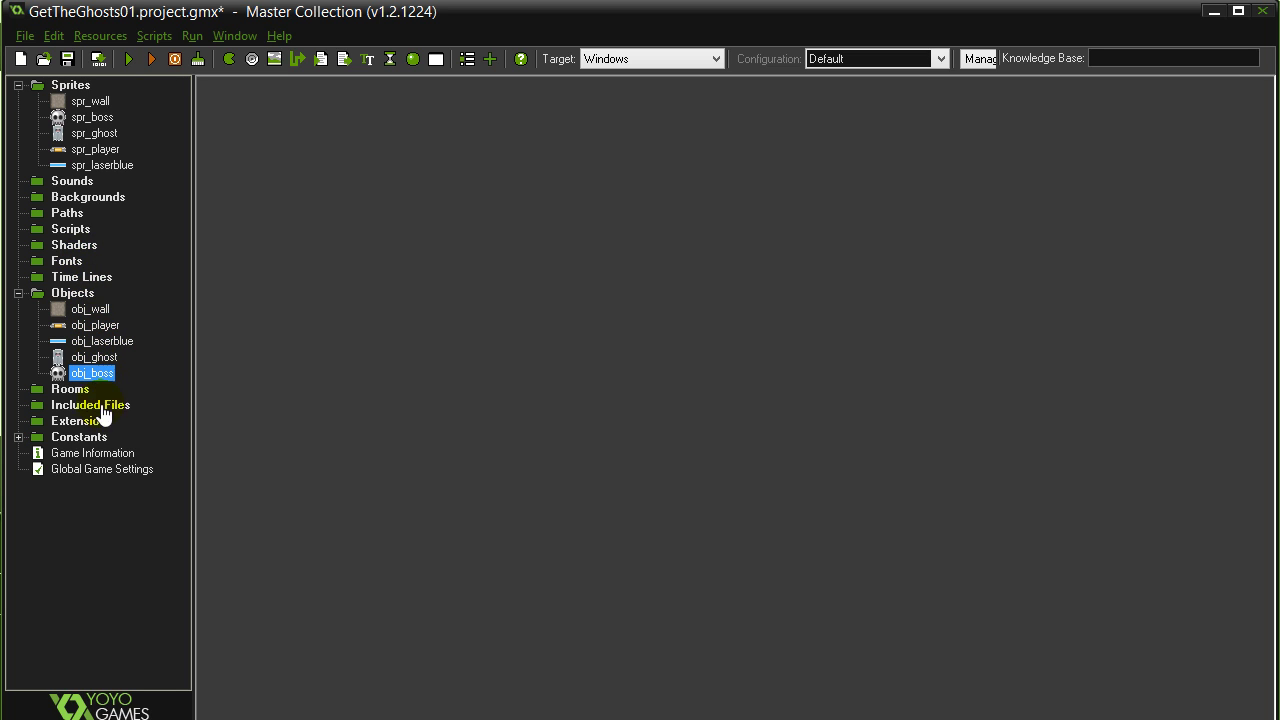
left_click(64, 392)
Add a 640×480 room0, check its settings, and maximize its editor on the objects tab.
right_click(64, 393)
left_click(82, 406)
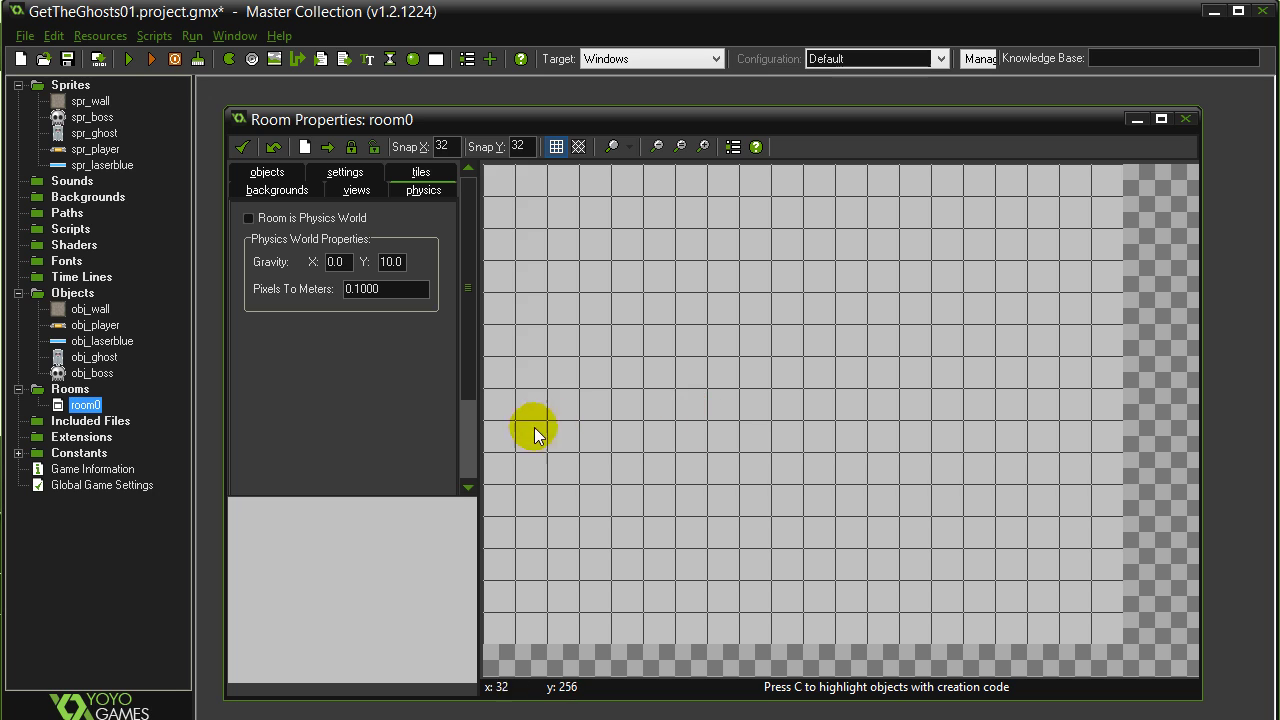
left_click(338, 173)
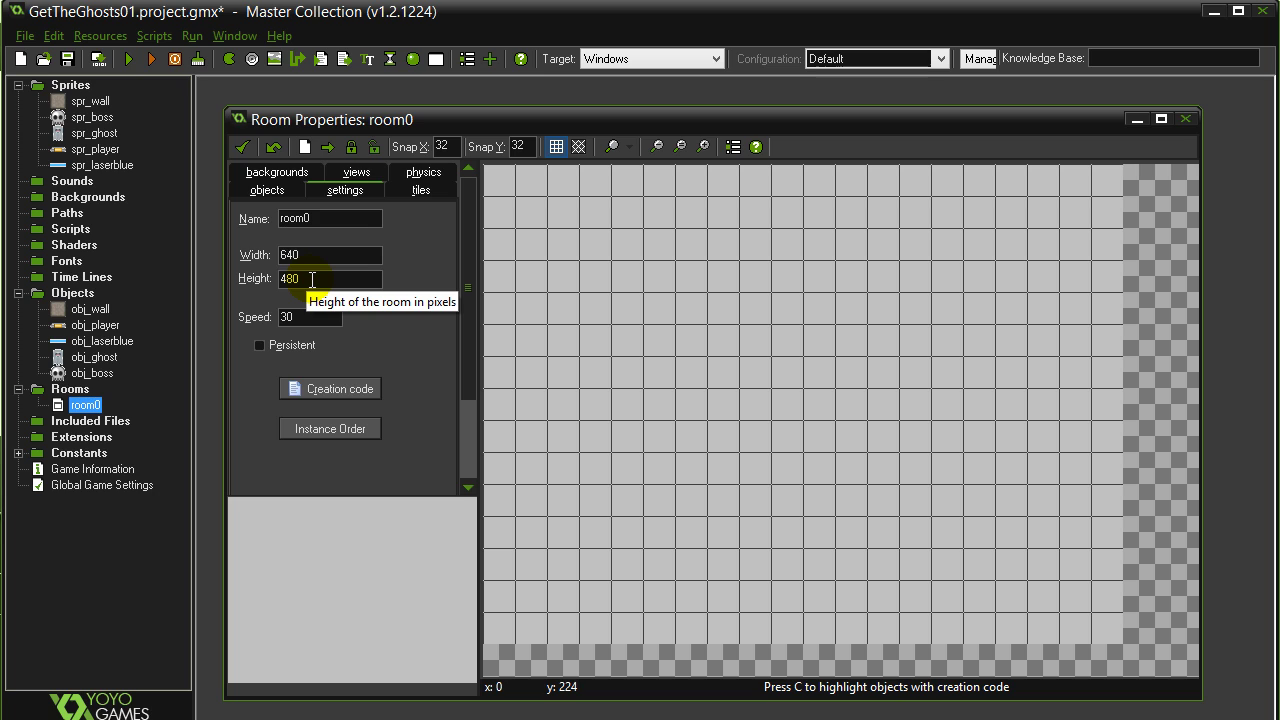
left_click(263, 194)
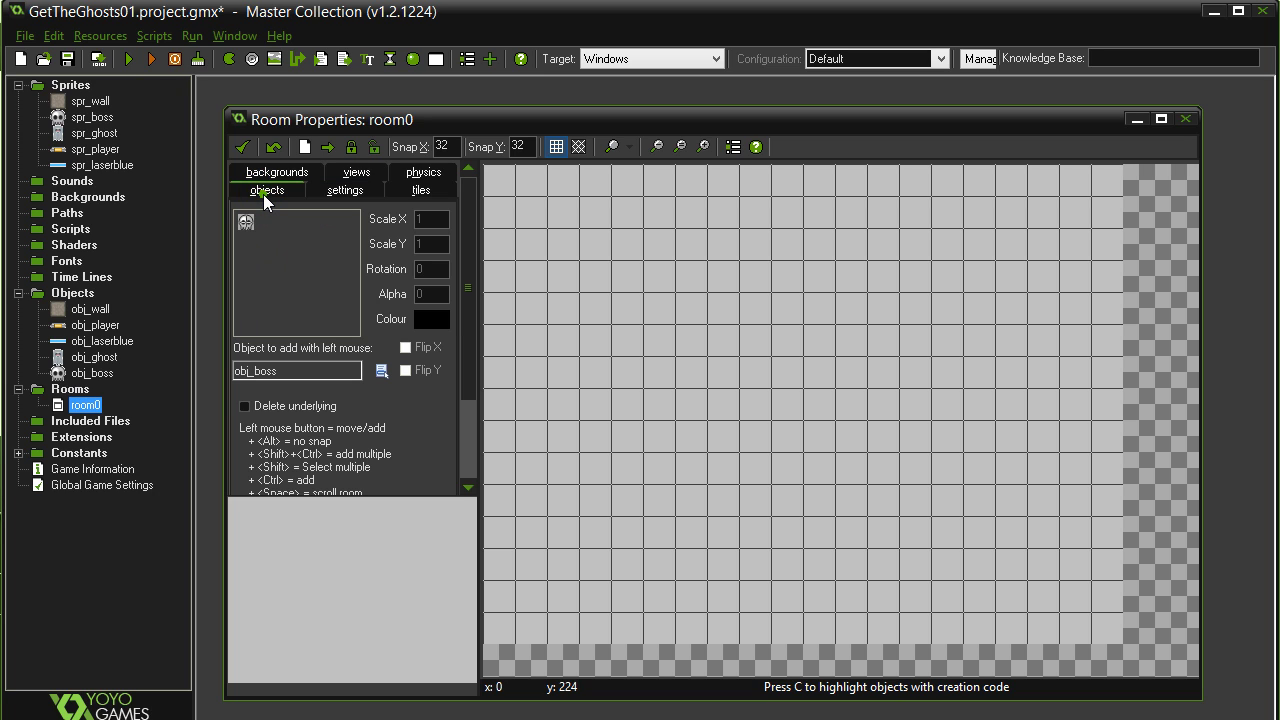
left_click(338, 195)
left_click(272, 192)
double_click(460, 122)
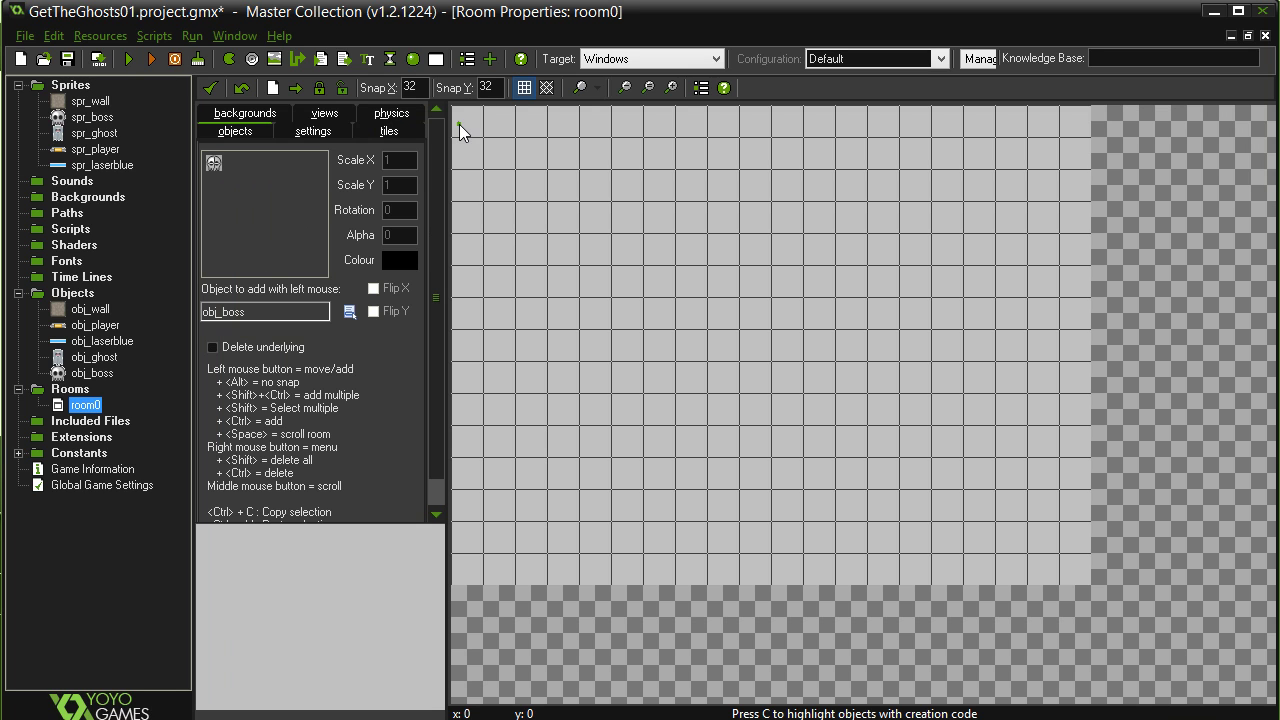
Place an obj_wall below each top corner and fill the entire top row with walls.
left_click(349, 312)
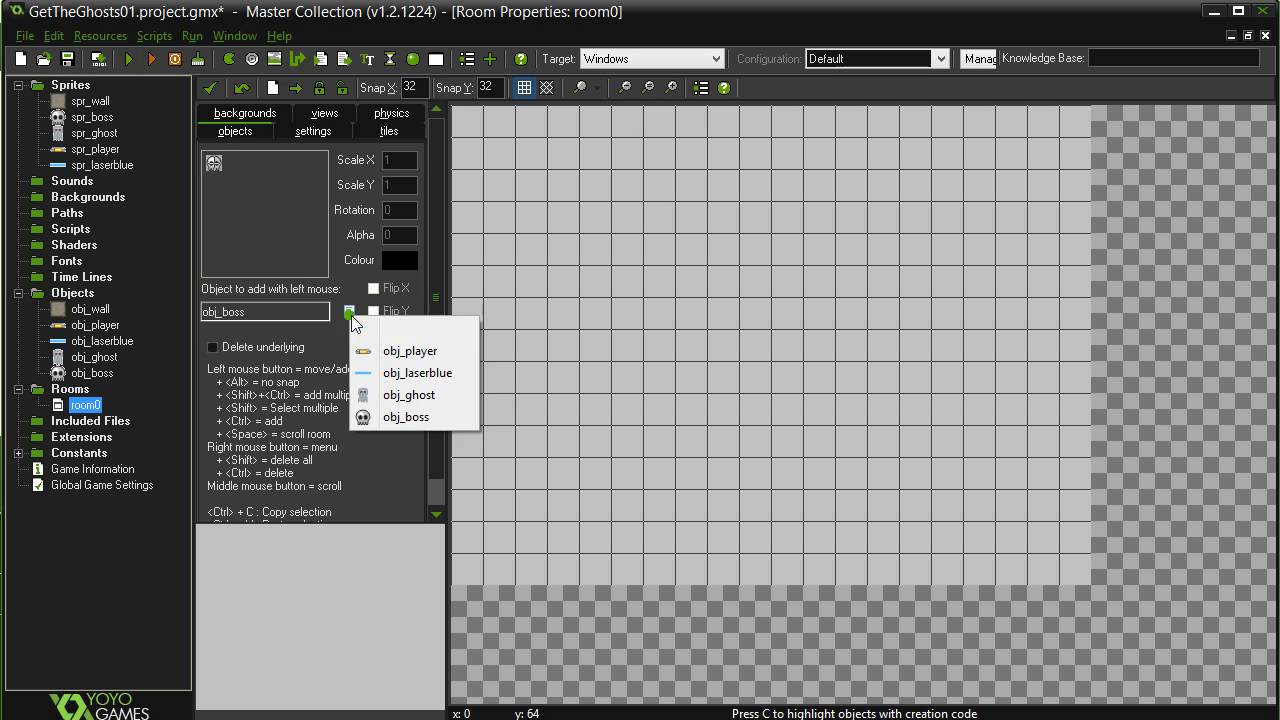
left_click(397, 334)
left_click(484, 135)
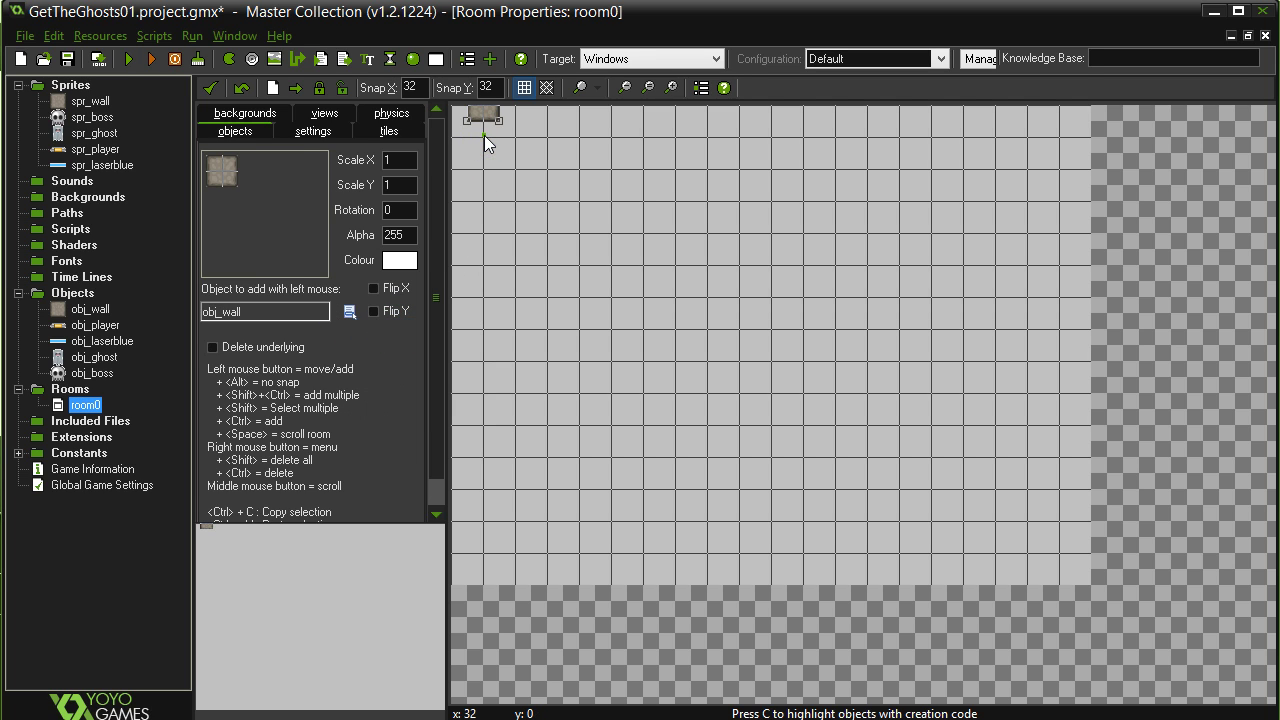
right_click(483, 116)
left_click(515, 123)
left_click(481, 149)
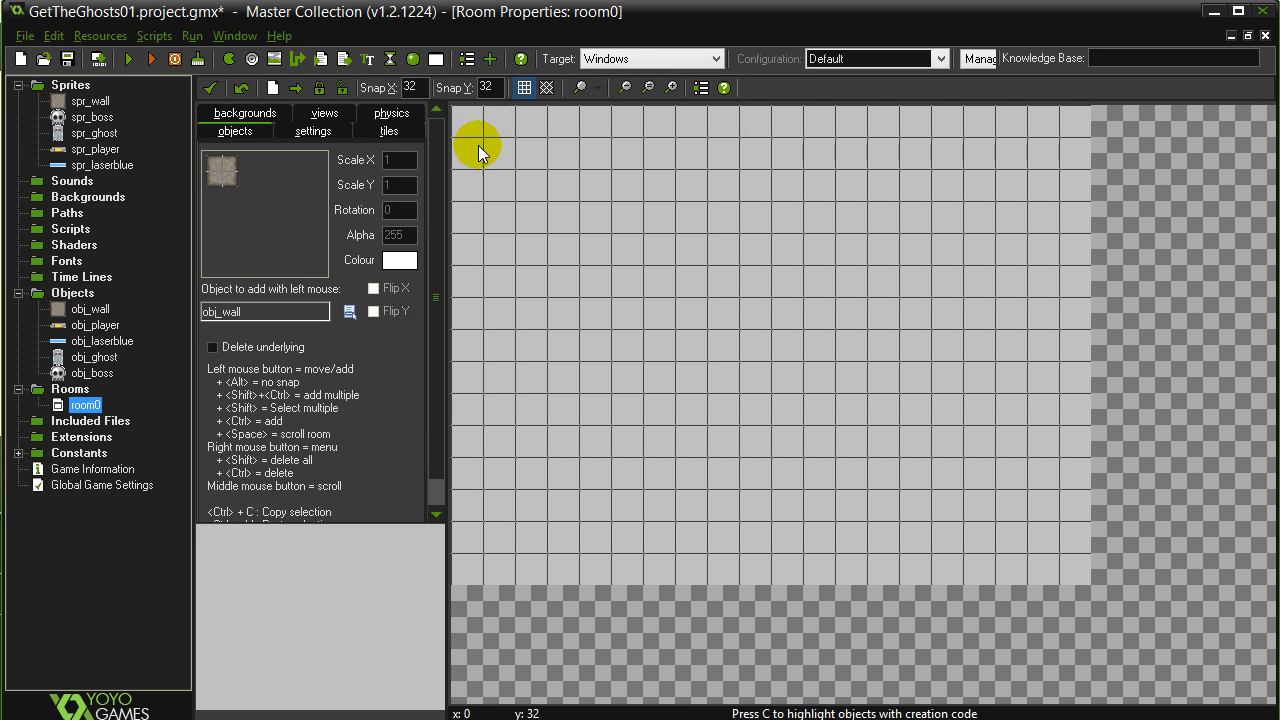
right_click(462, 144)
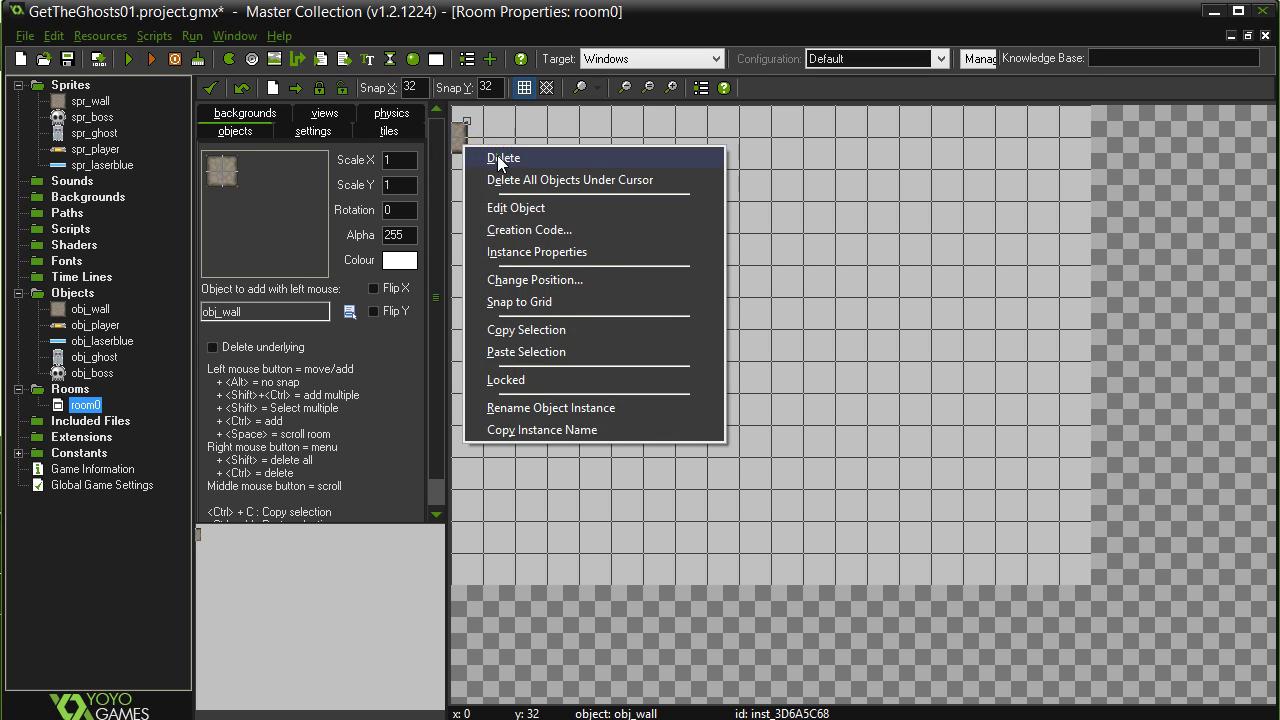
left_click(497, 155)
left_click(494, 152)
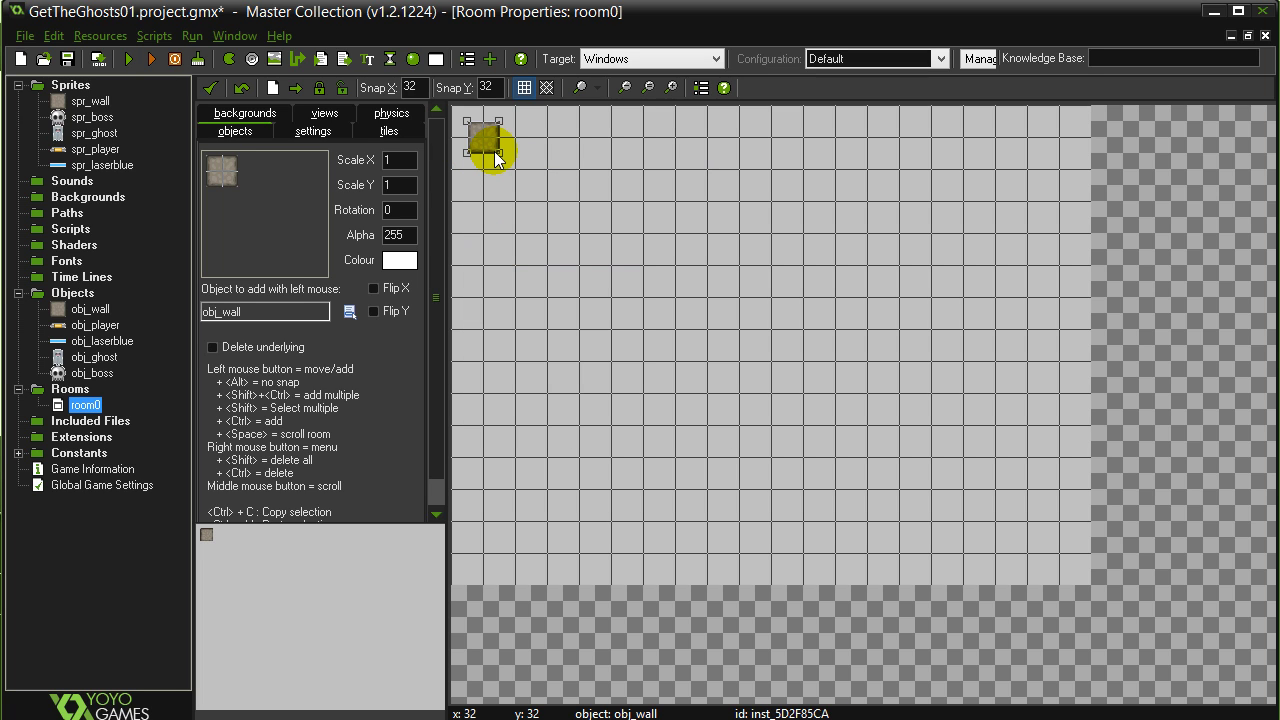
left_click(1070, 156)
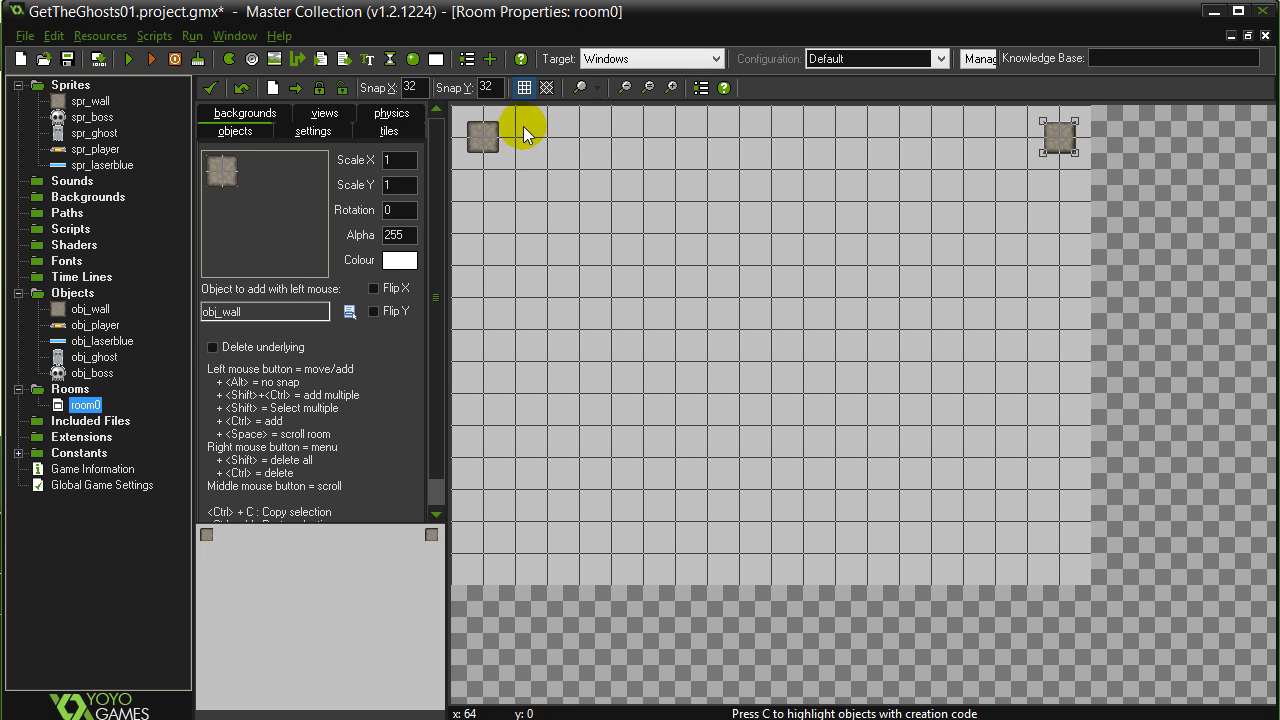
left_click_drag(523, 126, 1083, 115, "ctrl+shift")
left_click_drag(530, 126, 491, 116, "ctrl+shift")
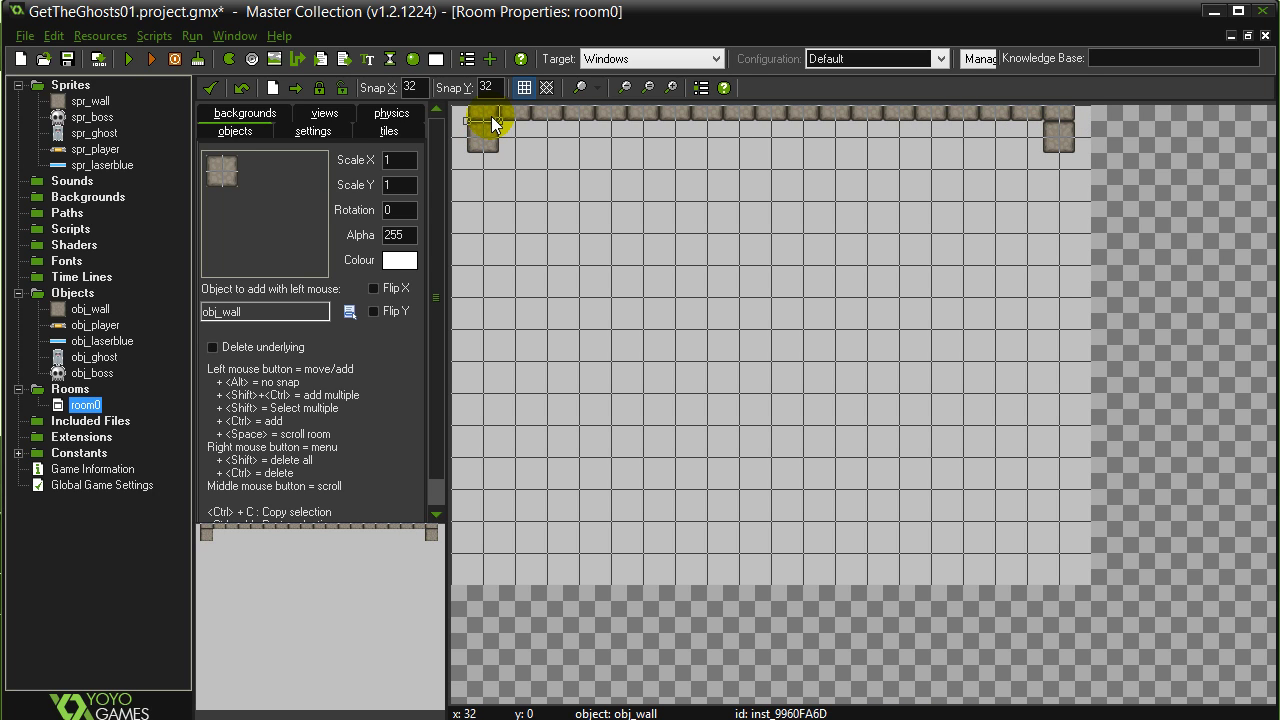
Place walls at the bottom-left corner, deleting the misplaced ones.
left_click(488, 568)
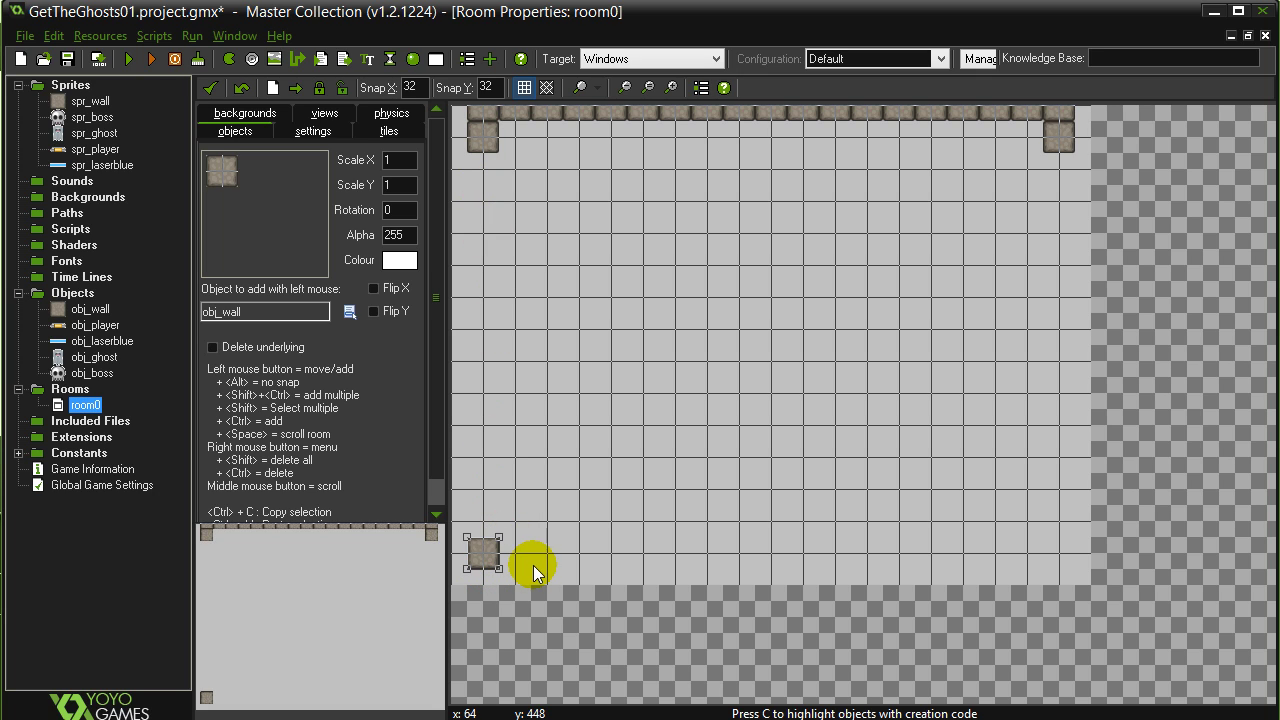
left_click(524, 580)
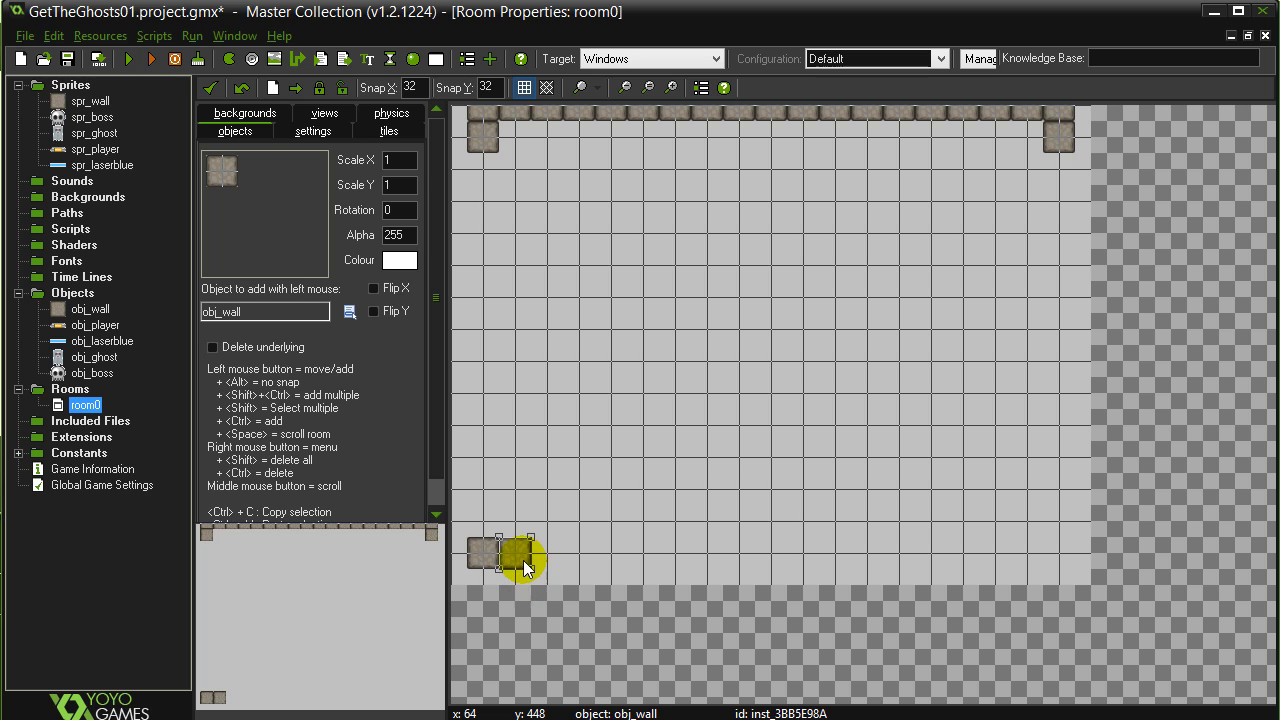
right_click(523, 578)
left_click(556, 272)
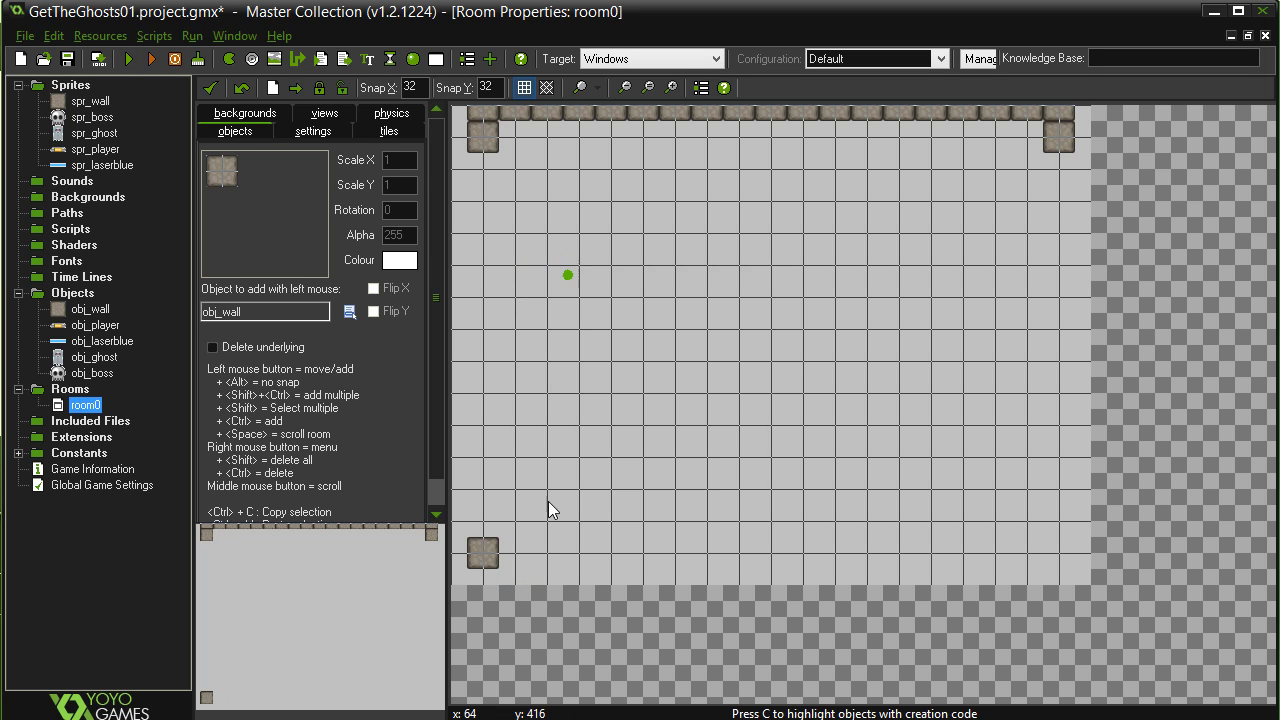
left_click(527, 581)
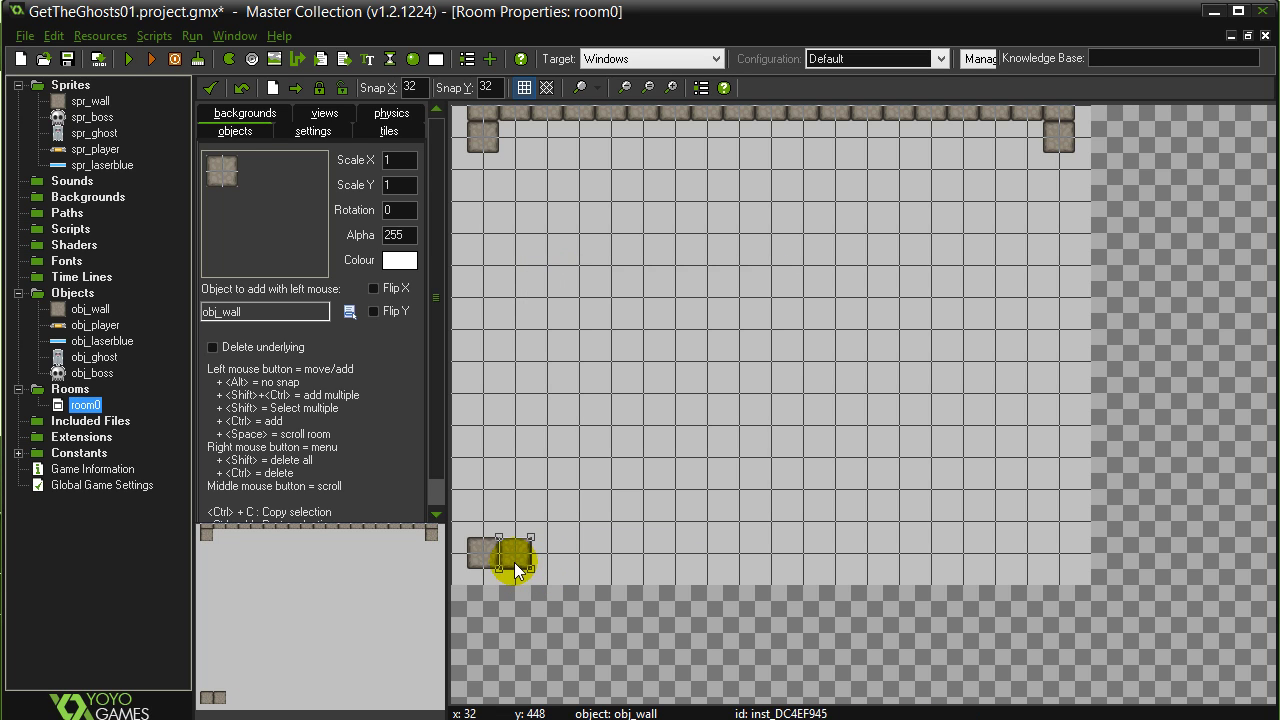
right_click(491, 558)
left_click(531, 273)
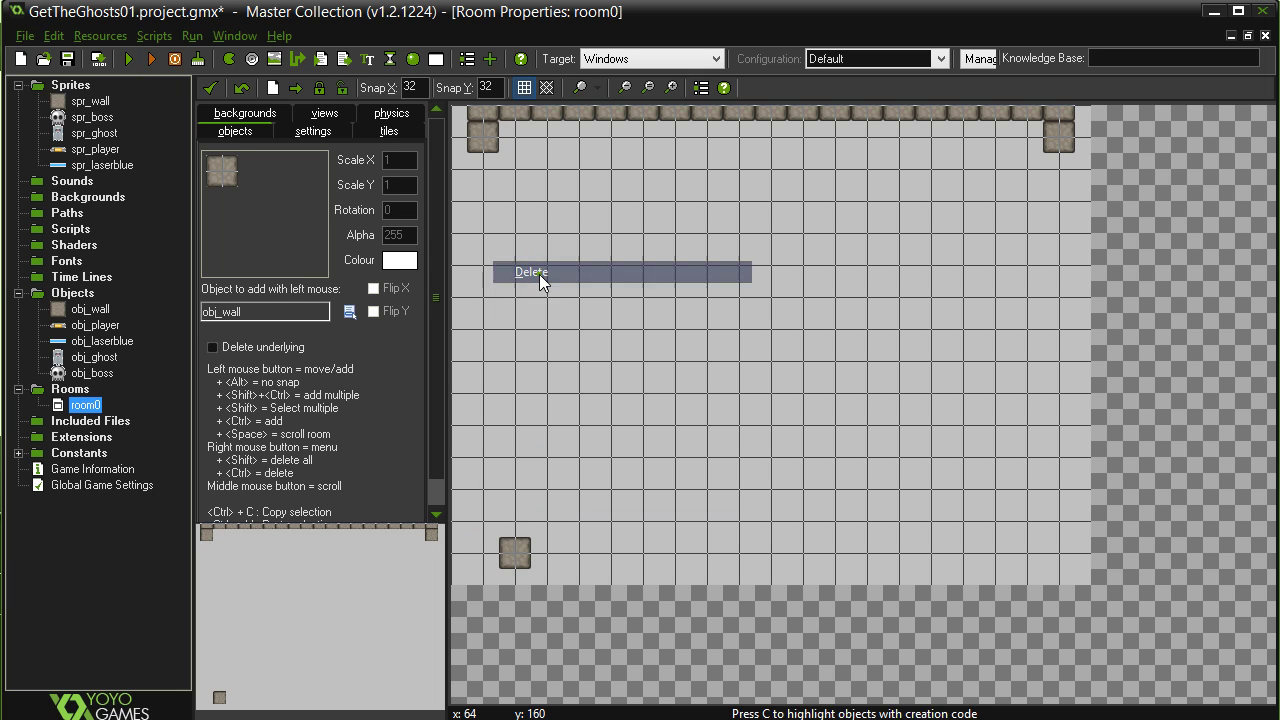
Place a run of six walls along the bottom row from the left corner.
left_click(490, 583)
left_click(551, 562)
left_click(584, 562)
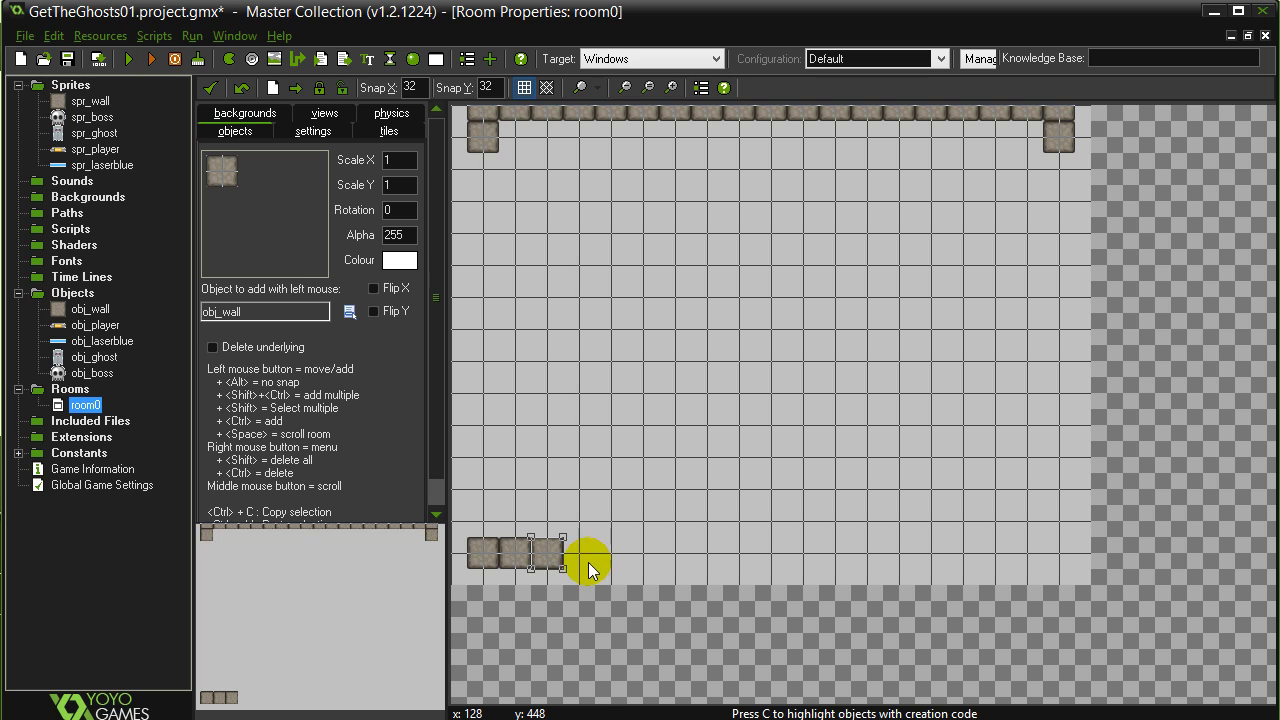
left_click(614, 562)
left_click(646, 558)
left_click(677, 557)
Delete the extra bottom-row walls, keeping the bottom-left one, and add a bottom-right wall.
right_click(679, 557)
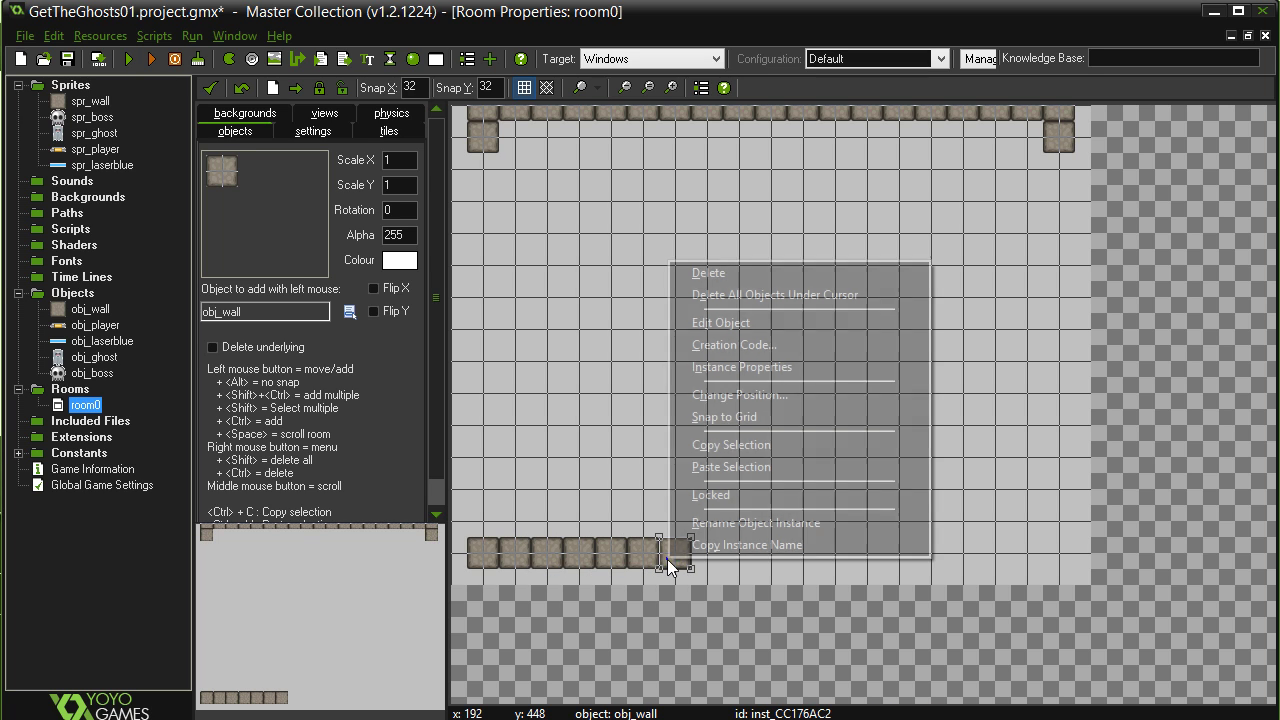
left_click(705, 273)
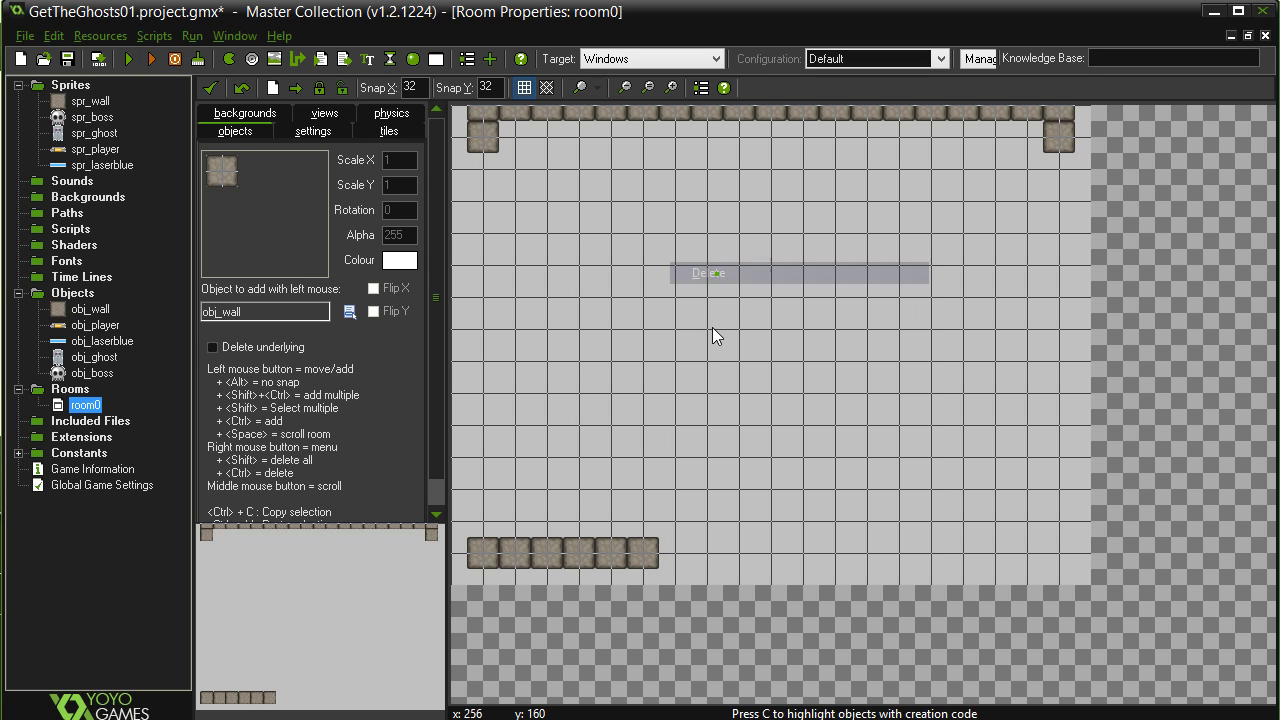
right_click(518, 553)
left_click(576, 267)
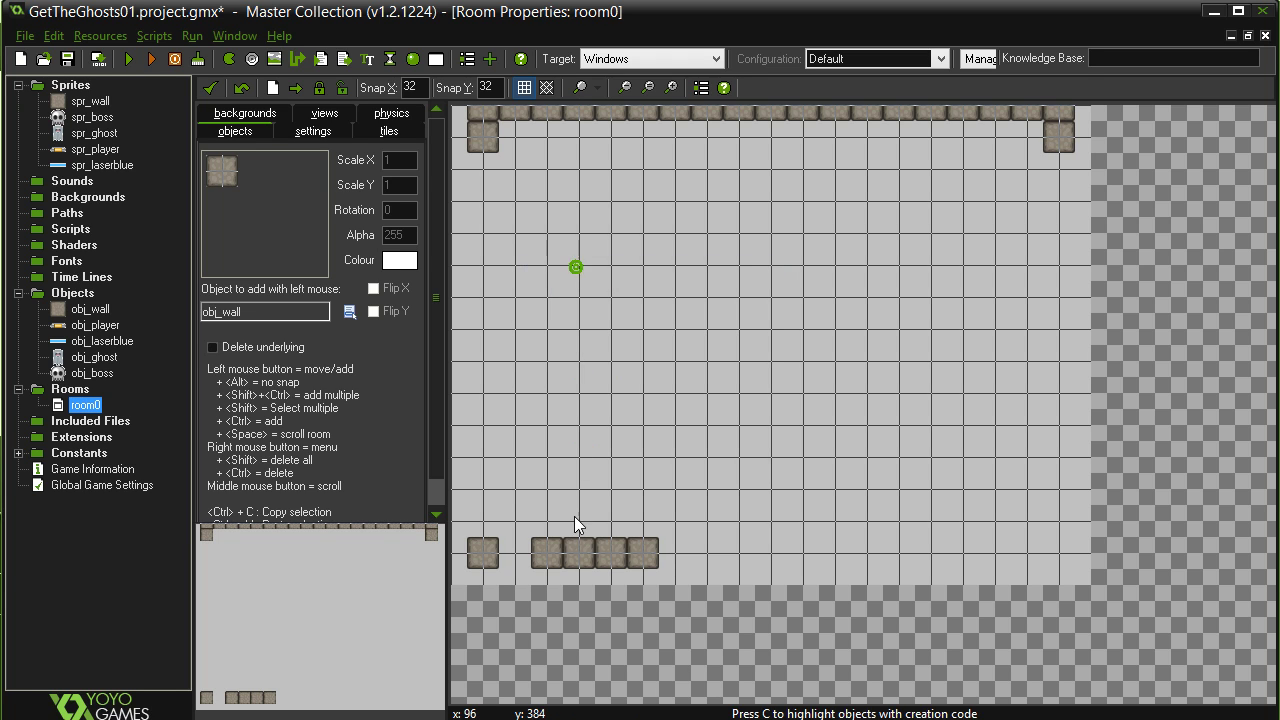
right_click(549, 555)
left_click(580, 267)
right_click(574, 549)
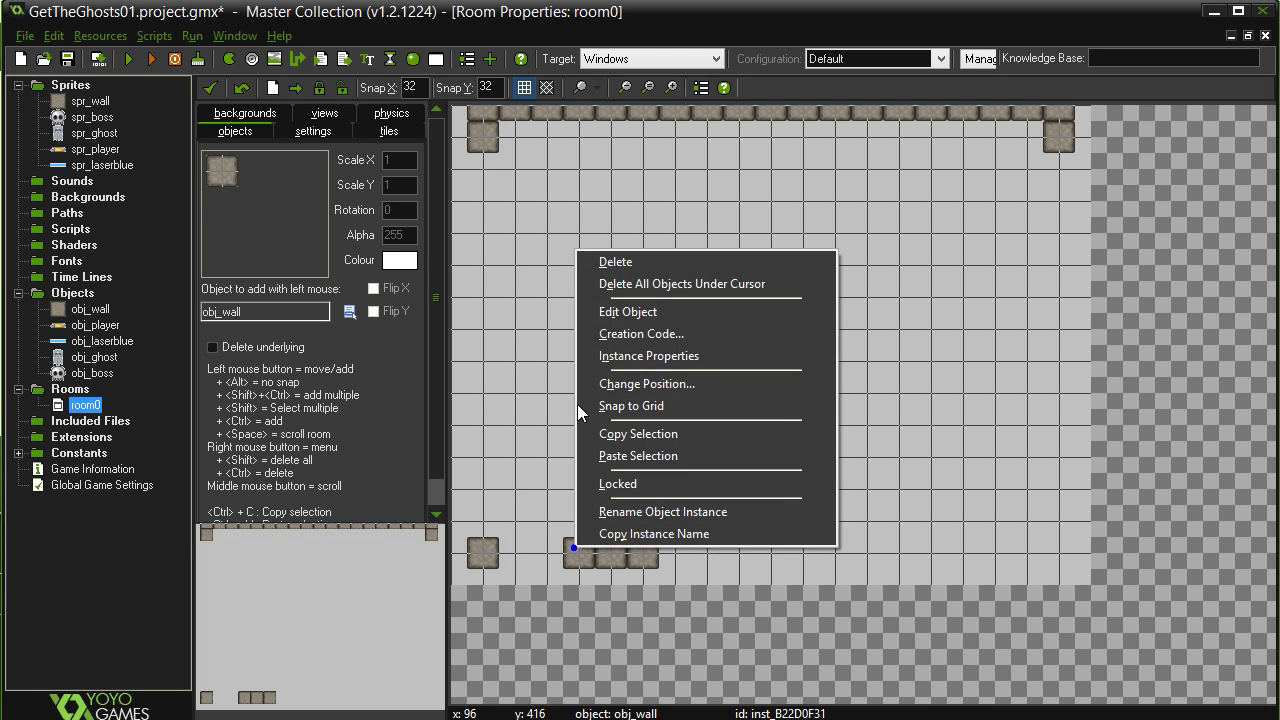
left_click(625, 268)
right_click(604, 551)
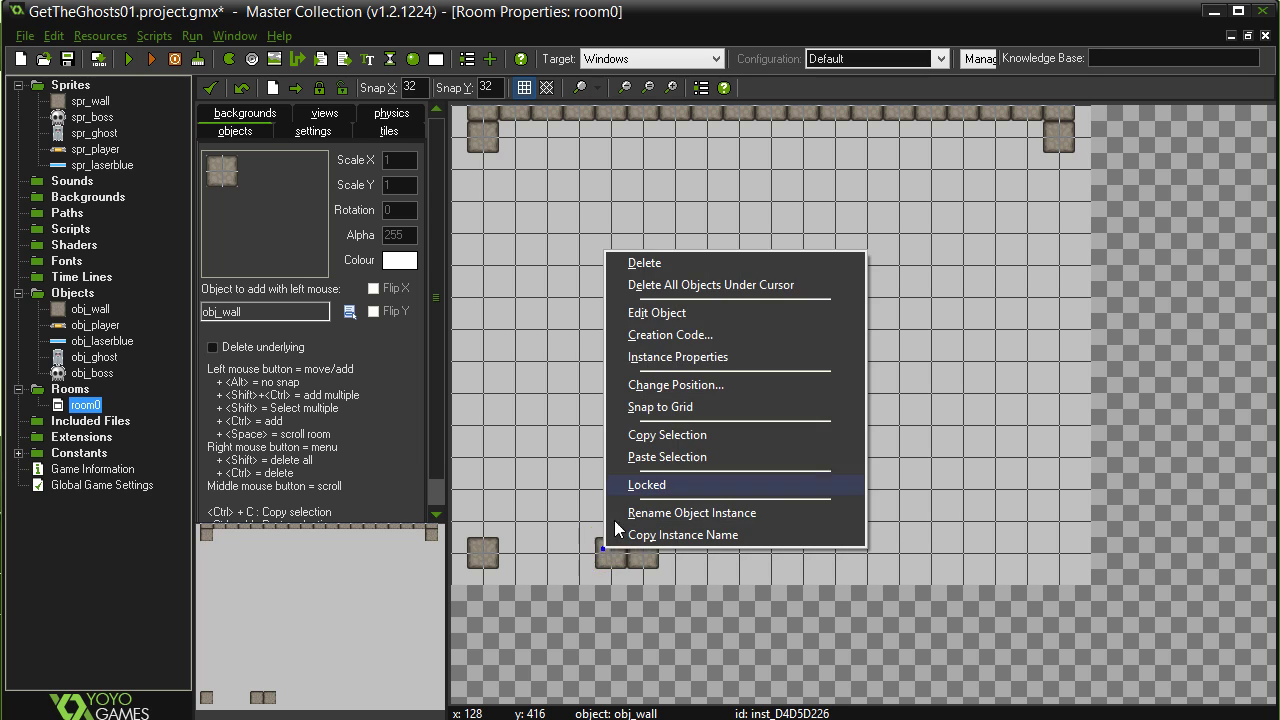
left_click(652, 266)
right_click(641, 561)
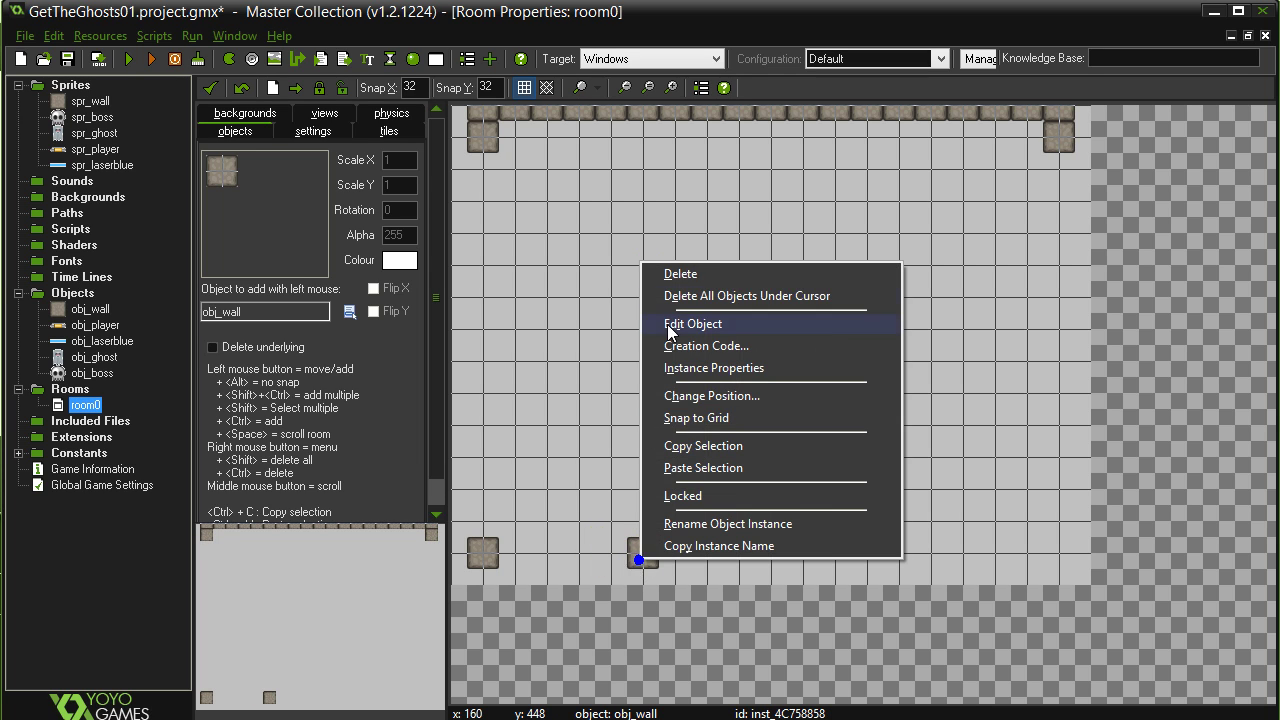
left_click(680, 268)
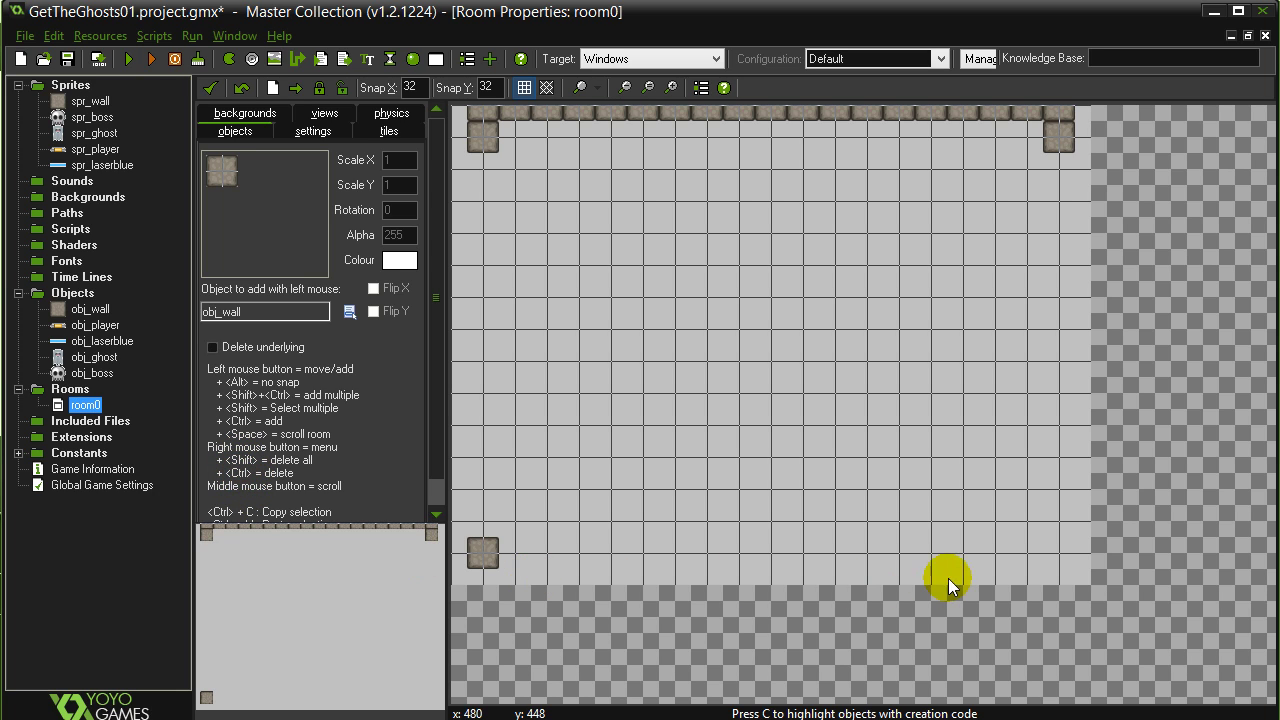
left_click(1060, 565)
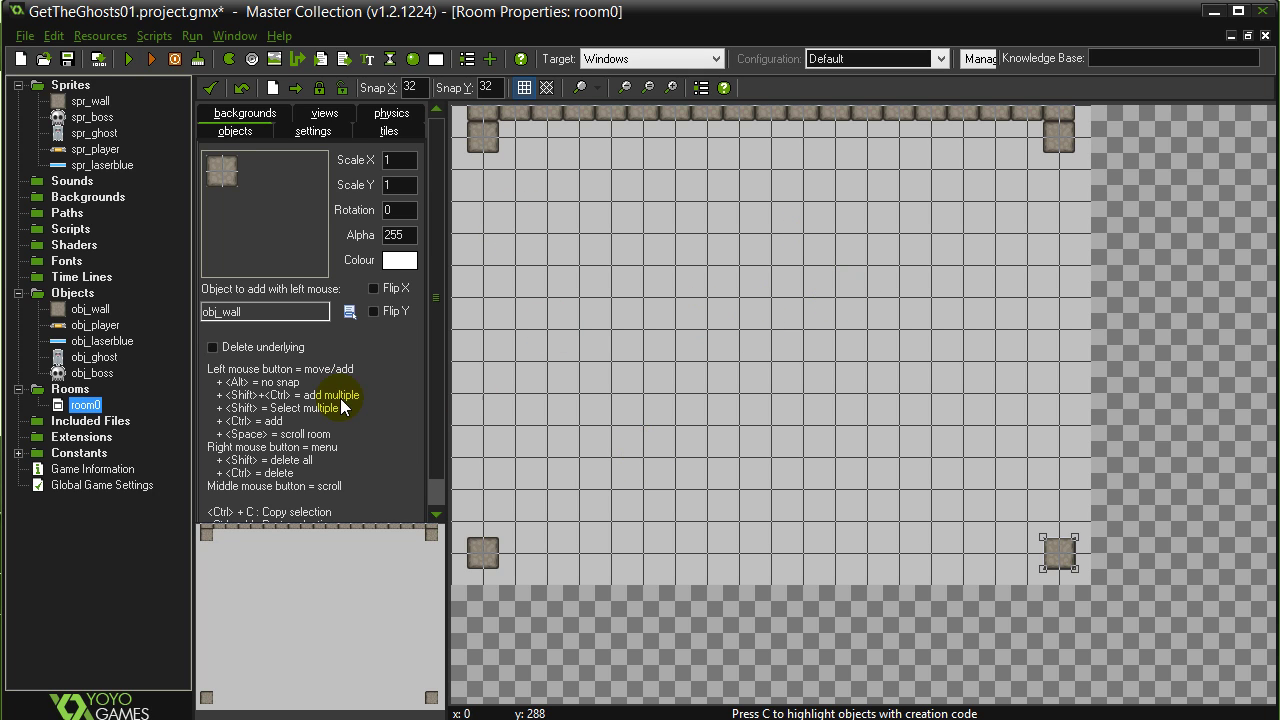
Put obj_boss at the top centre and three obj_ghost instances along the top row.
left_click(349, 312)
left_click(403, 415)
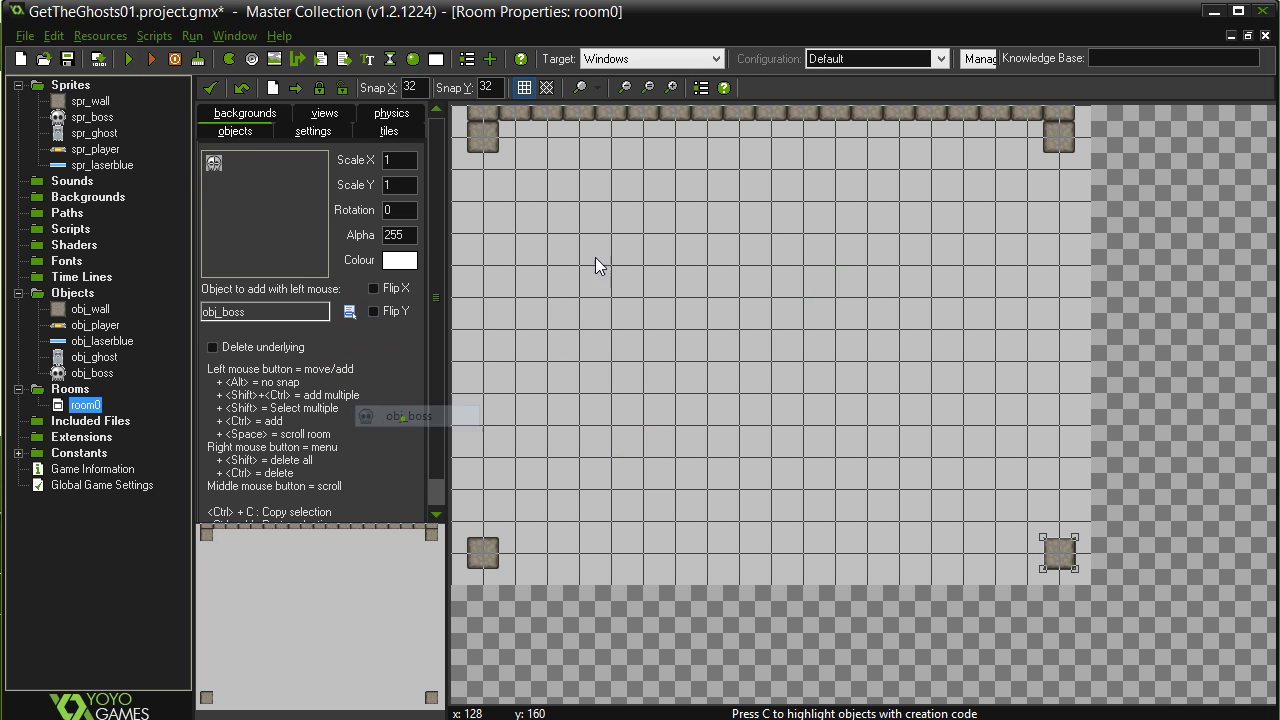
left_click(774, 153)
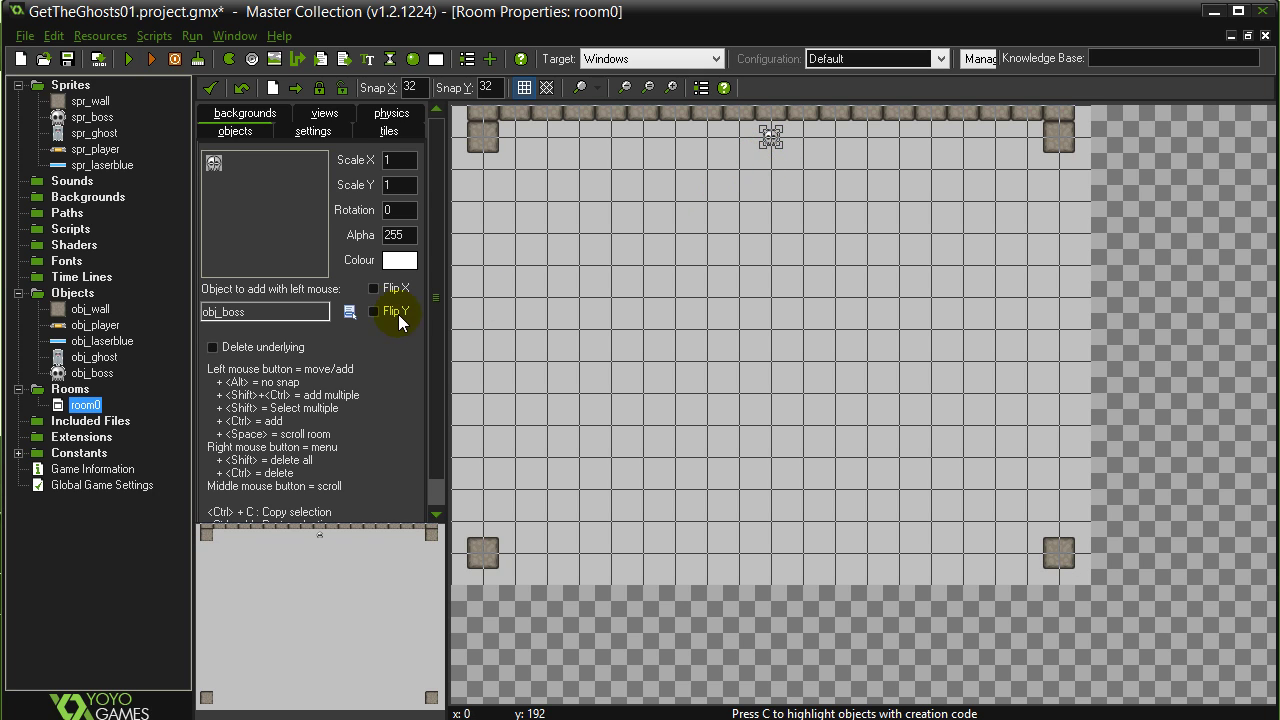
left_click(349, 312)
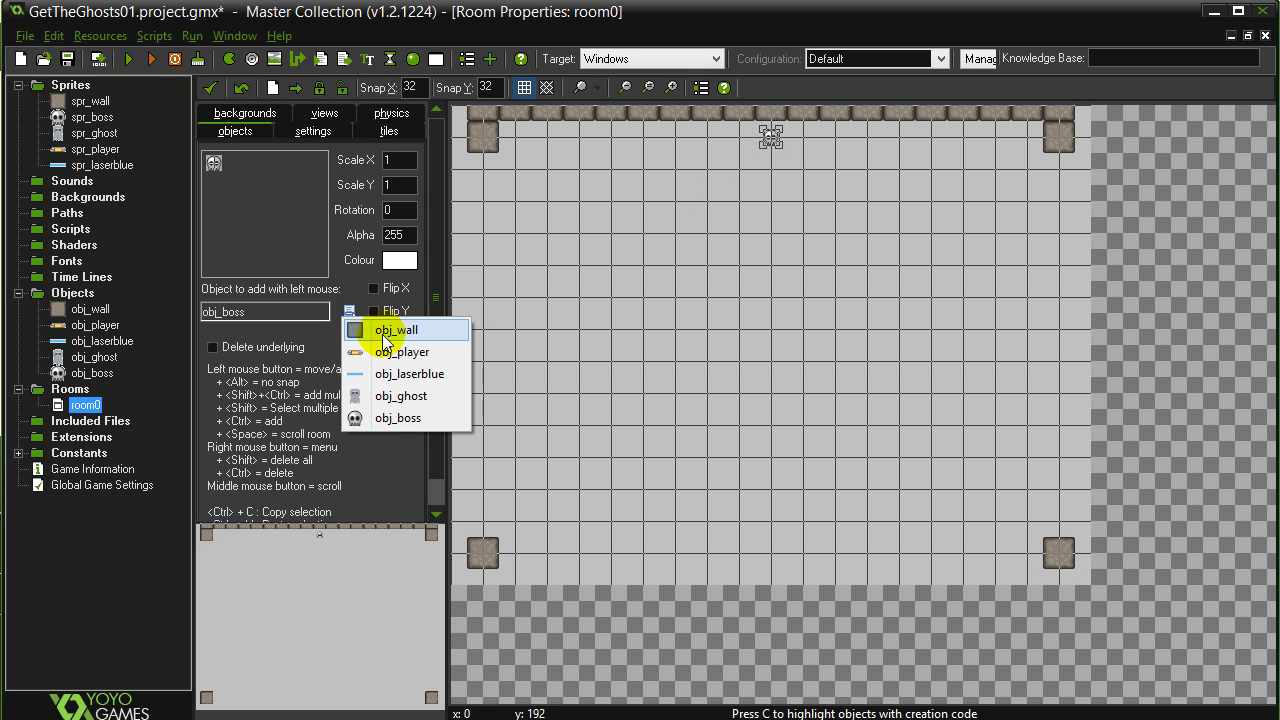
left_click(375, 397)
left_click(617, 150)
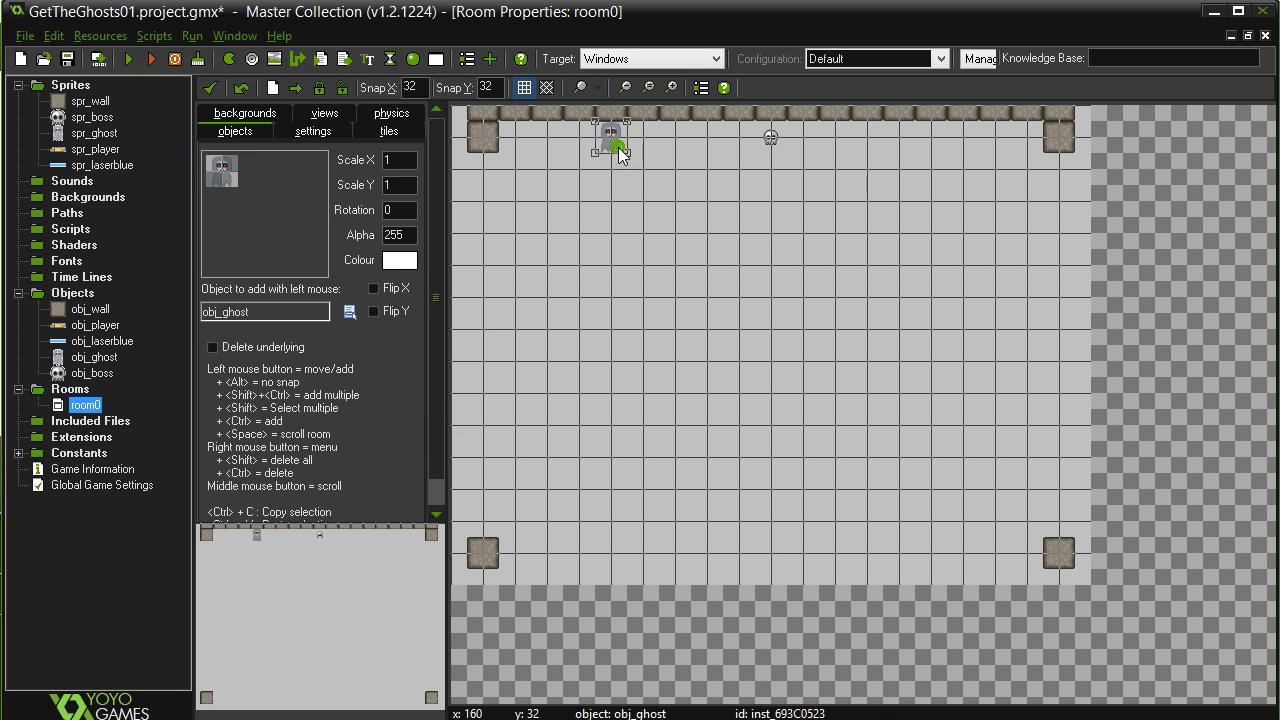
left_click_drag(923, 153, 897, 150)
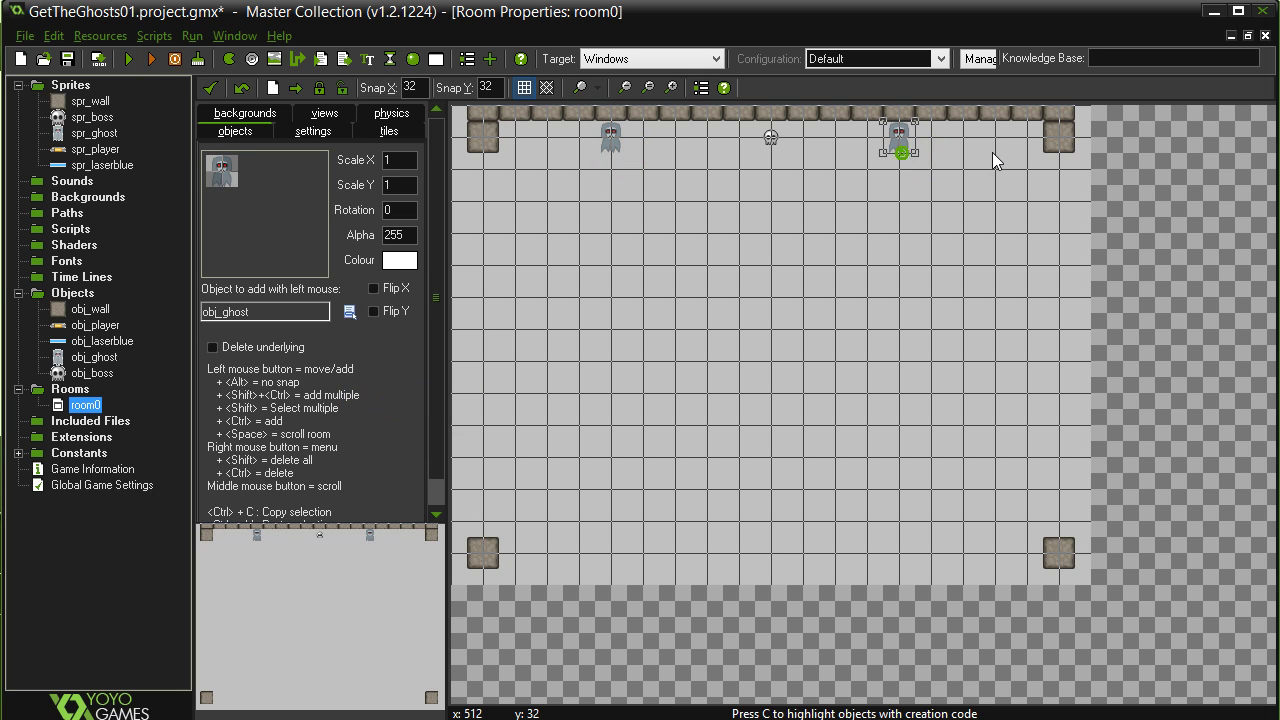
left_click(992, 152)
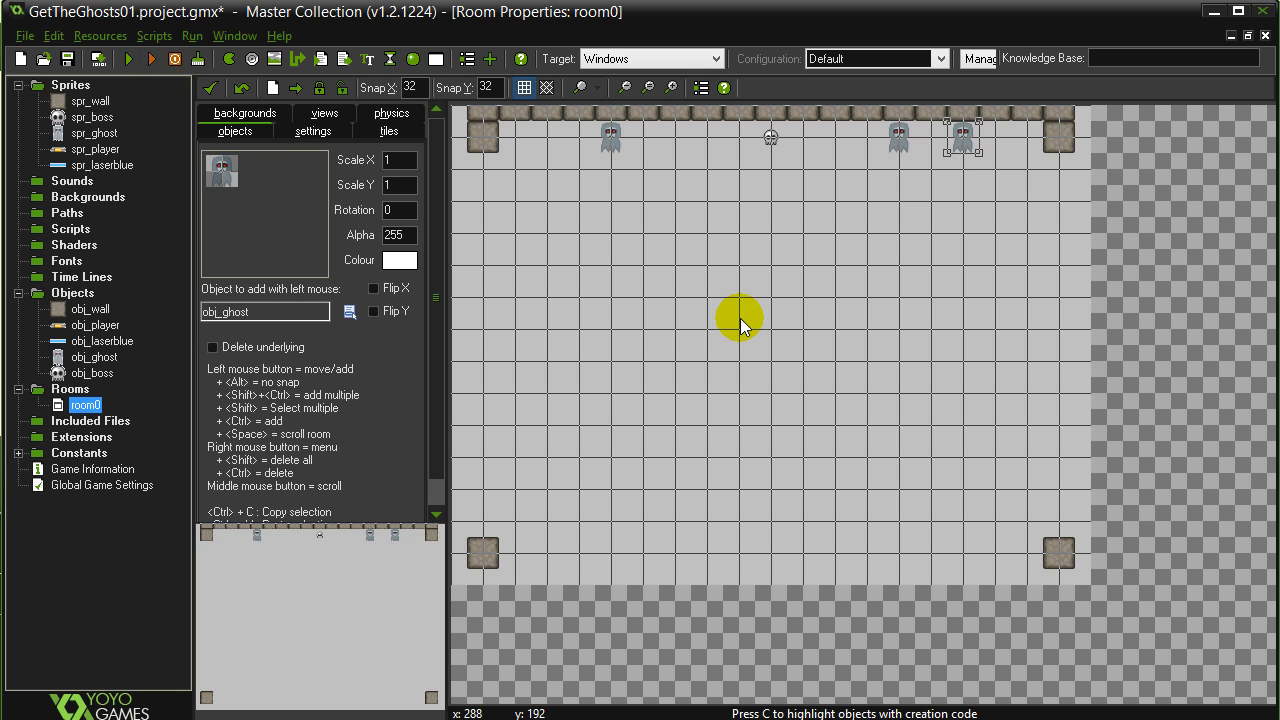
Place obj_player at the bottom centre of room0.
left_click(349, 312)
left_click(395, 349)
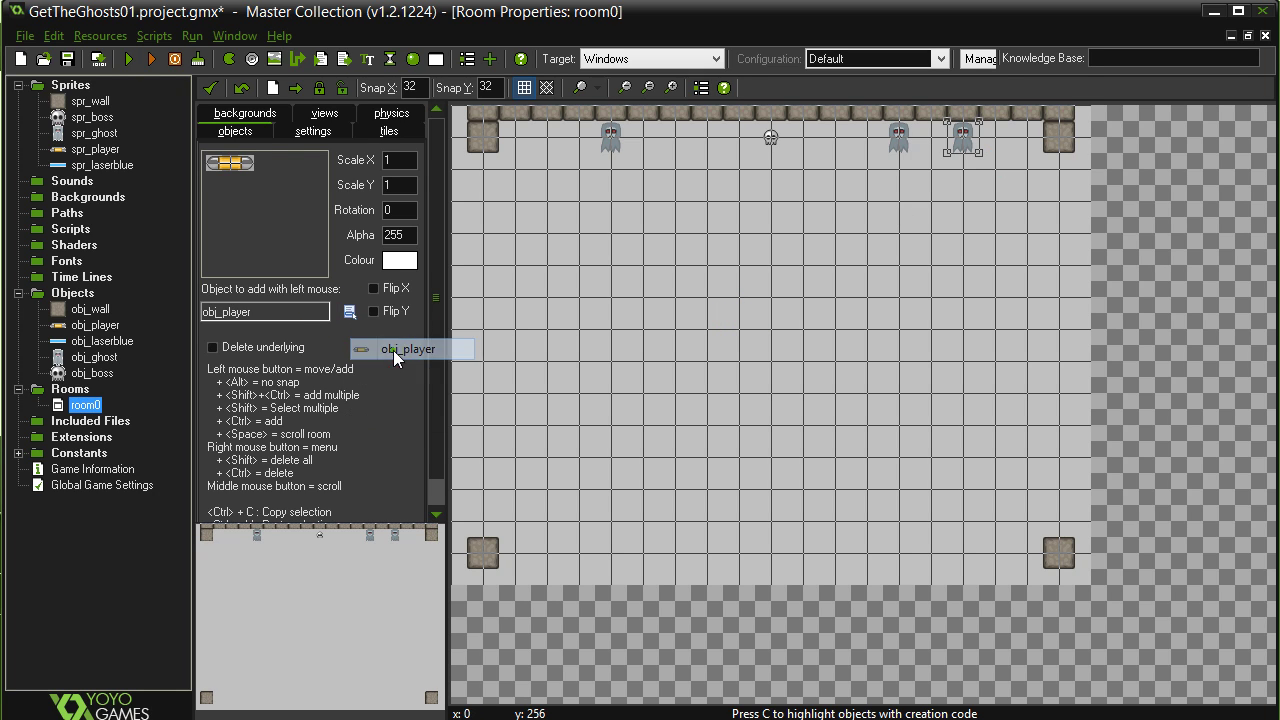
left_click(786, 568)
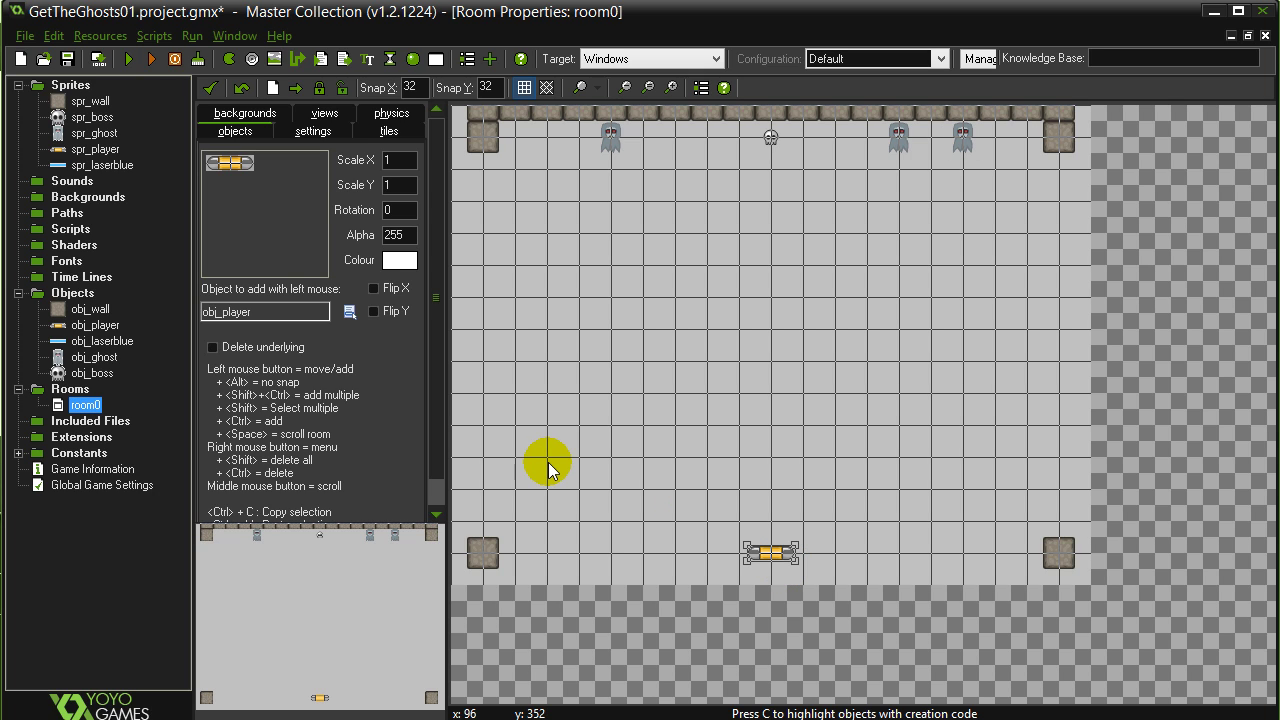
Set room0's background colour to black in the backgrounds settings.
left_click(247, 114)
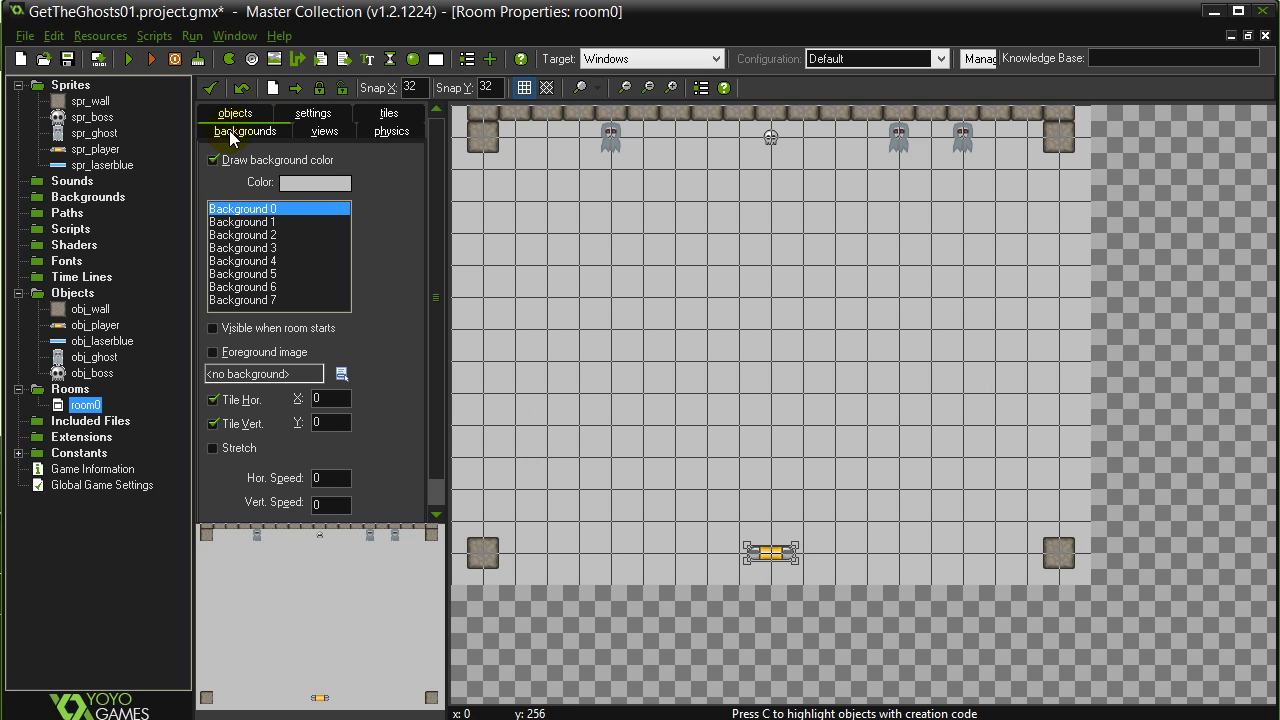
left_click(306, 183)
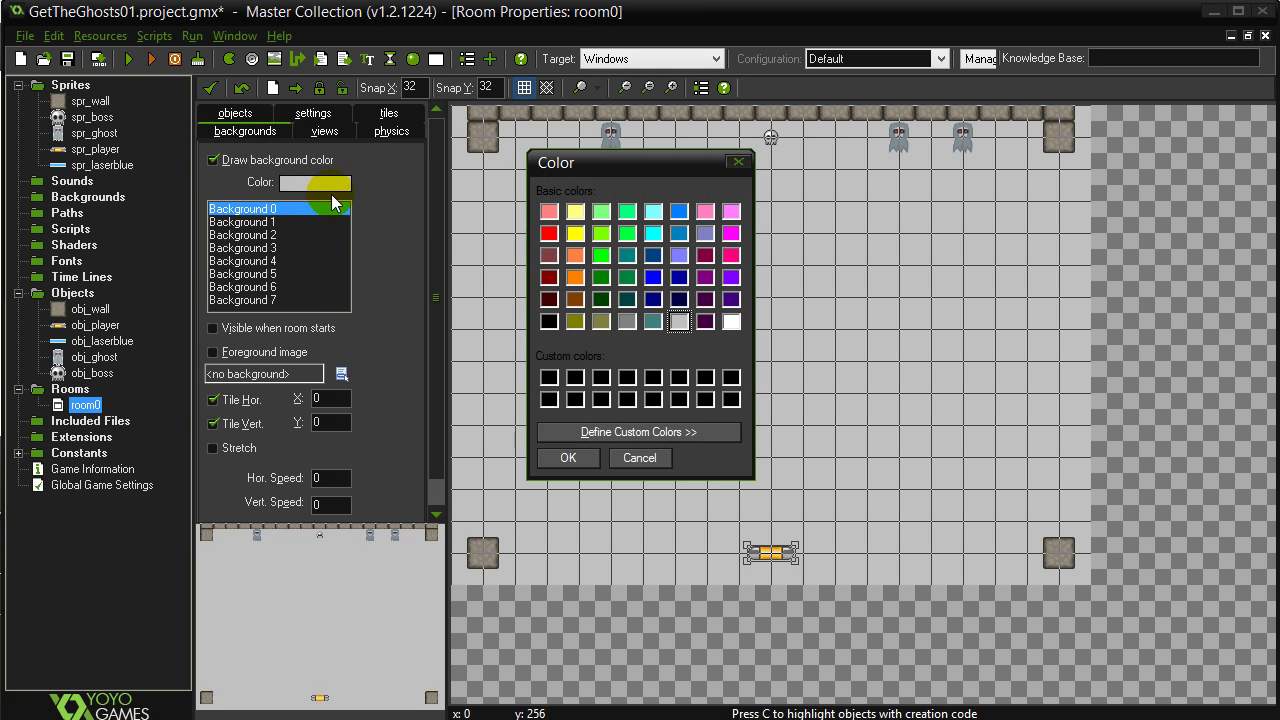
left_click(547, 324)
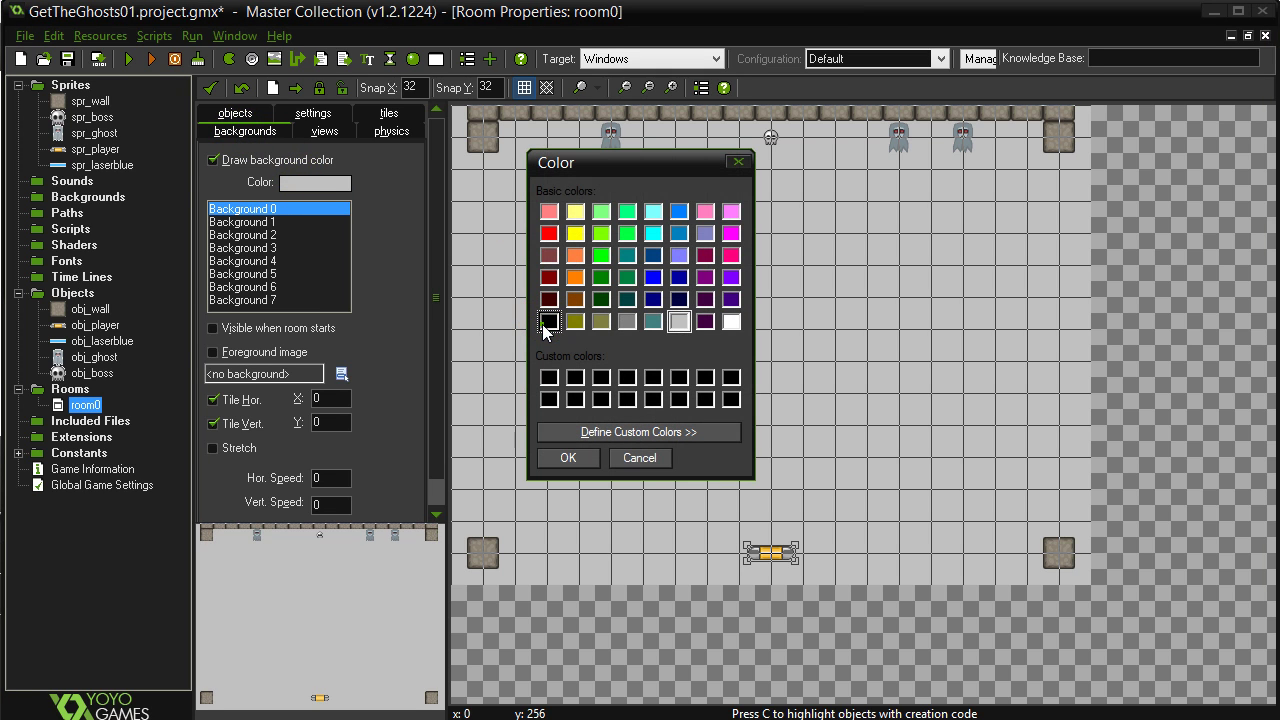
left_click(578, 456)
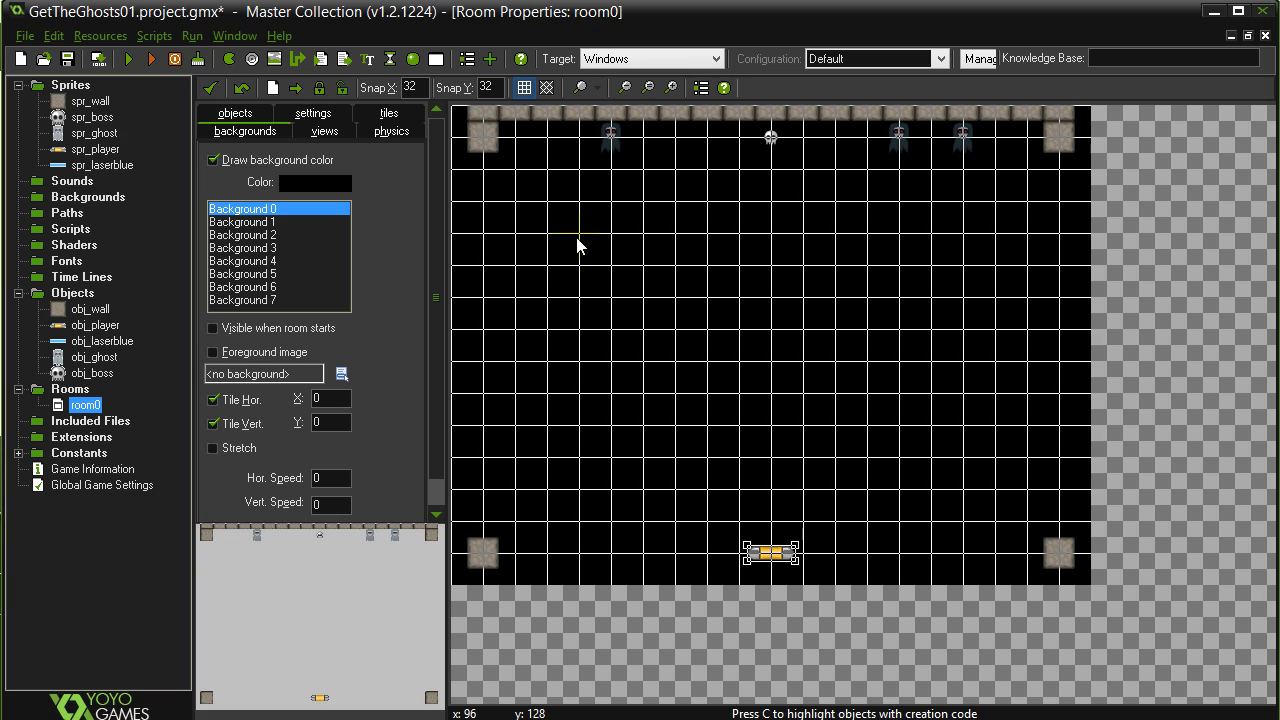